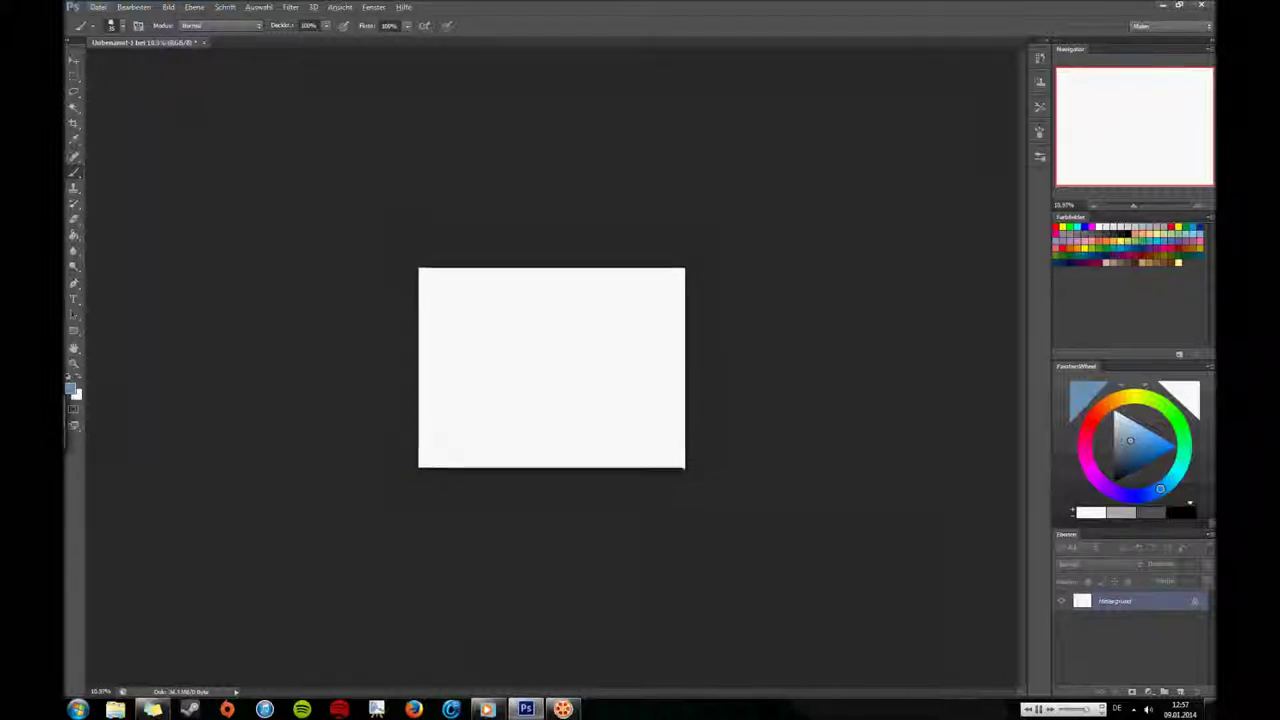
# Step: Brush light grey and pale blue strokes along the left edge and top of the canvas
pyautogui.moveTo(1130, 440); pyautogui.dragTo(1113, 437)
pyautogui.click(1117, 422)
pyautogui.moveTo(435, 270)
pyautogui.mouseDown()
pyautogui.moveTo(435, 465)
pyautogui.moveTo(455, 272)
pyautogui.moveTo(684, 285)
pyautogui.mouseUp()
pyautogui.moveTo(470, 340)
pyautogui.mouseDown()
pyautogui.moveTo(615, 315)
pyautogui.moveTo(500, 430)
pyautogui.moveTo(480, 360)
pyautogui.mouseUp()
pyautogui.click(1115, 430)
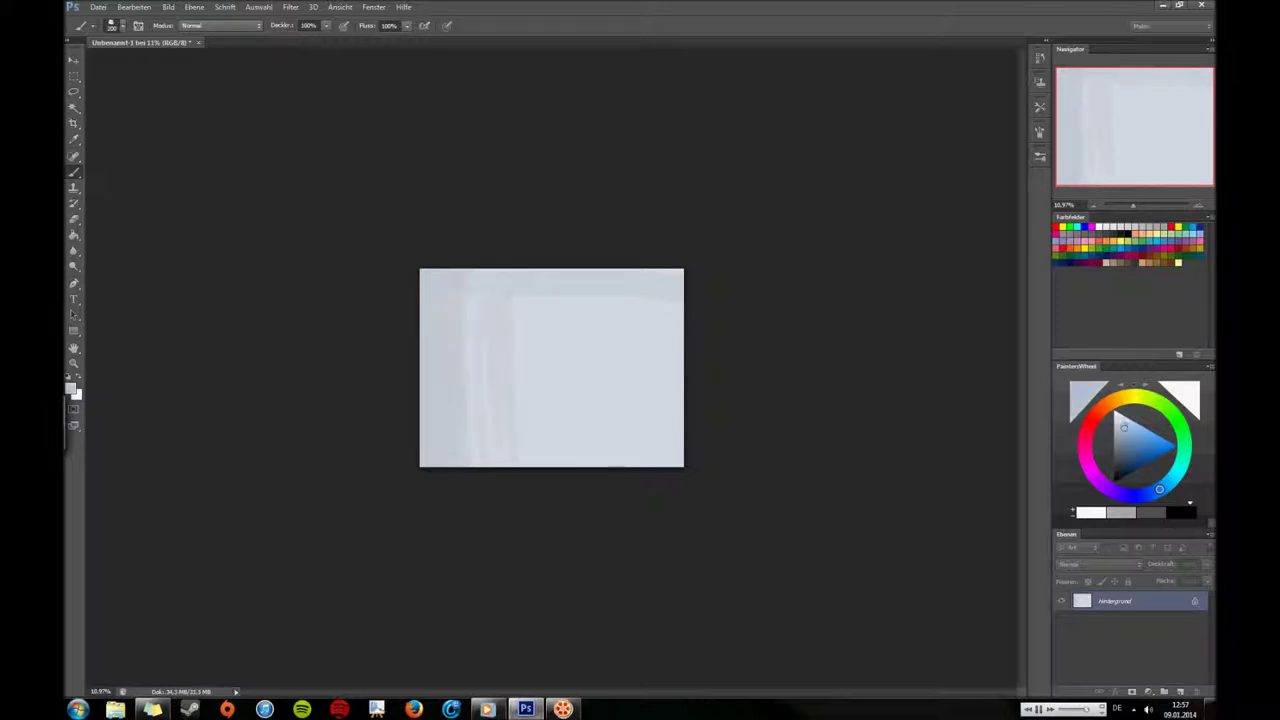
pyautogui.moveTo(500, 275); pyautogui.dragTo(500, 465)
# Step: Paint a dark grey trunk near the right edge with a light blue stroke beside it
pyautogui.moveTo(440, 340); pyautogui.dragTo(440, 458)
pyautogui.click(1120, 465)
pyautogui.moveTo(638, 270)
pyautogui.mouseDown()
pyautogui.moveTo(645, 465)
pyautogui.moveTo(672, 465)
pyautogui.mouseUp()
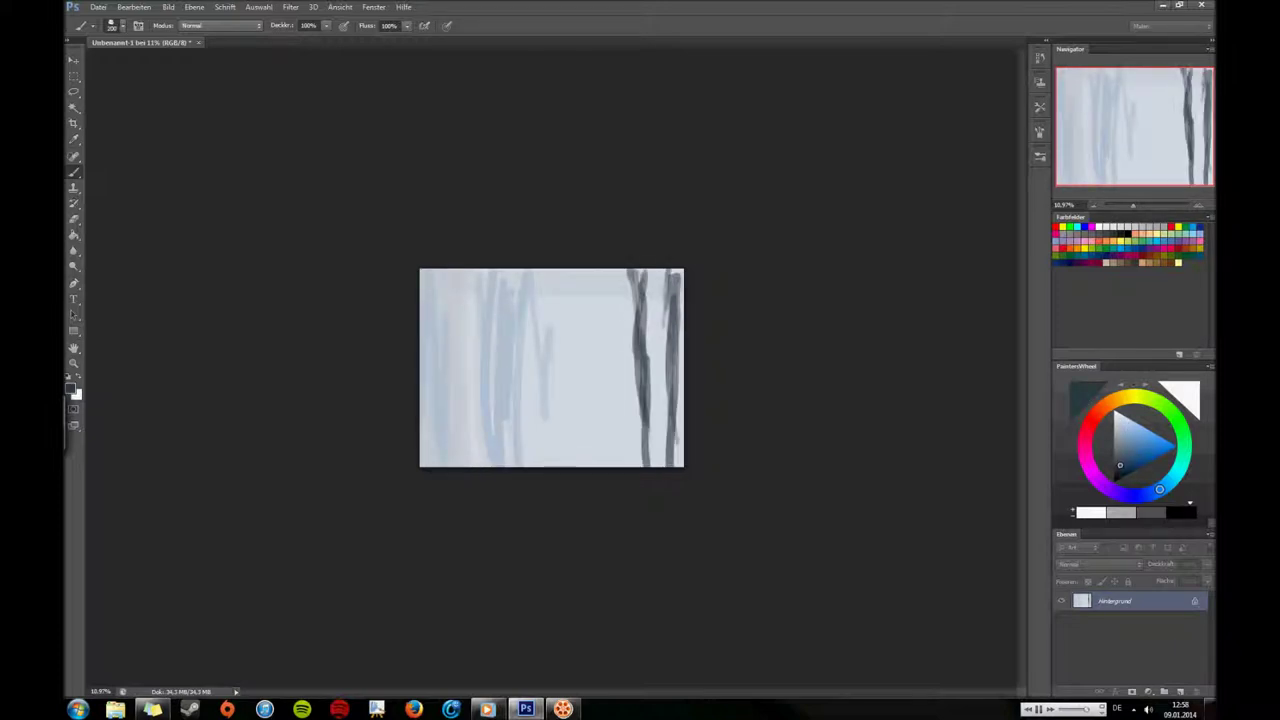
pyautogui.click(1121, 425)
pyautogui.moveTo(645, 295); pyautogui.dragTo(650, 465)
pyautogui.moveTo(655, 270); pyautogui.dragTo(655, 365)
pyautogui.moveTo(612, 270); pyautogui.dragTo(610, 440)
# Step: Brighten the middle with light blue and add near-white strokes at the lower right
pyautogui.click(1128, 421)
pyautogui.click(1121, 415)
pyautogui.moveTo(590, 276); pyautogui.dragTo(592, 466)
pyautogui.moveTo(624, 320); pyautogui.dragTo(624, 352)
pyautogui.moveTo(544, 352); pyautogui.dragTo(544, 416)
pyautogui.moveTo(655, 425); pyautogui.dragTo(670, 465)
pyautogui.moveTo(680, 412); pyautogui.dragTo(680, 450)
# Step: Cover the right edge with dark grey-blue strokes and thin branches
pyautogui.click(1116, 412)
pyautogui.click(1118, 455)
pyautogui.moveTo(672, 404)
pyautogui.mouseDown()
pyautogui.moveTo(672, 468)
pyautogui.moveTo(664, 448)
pyautogui.moveTo(644, 468)
pyautogui.mouseUp()
pyautogui.moveTo(634, 266)
pyautogui.mouseDown()
pyautogui.moveTo(634, 320)
pyautogui.moveTo(660, 352)
pyautogui.moveTo(656, 392)
pyautogui.mouseUp()
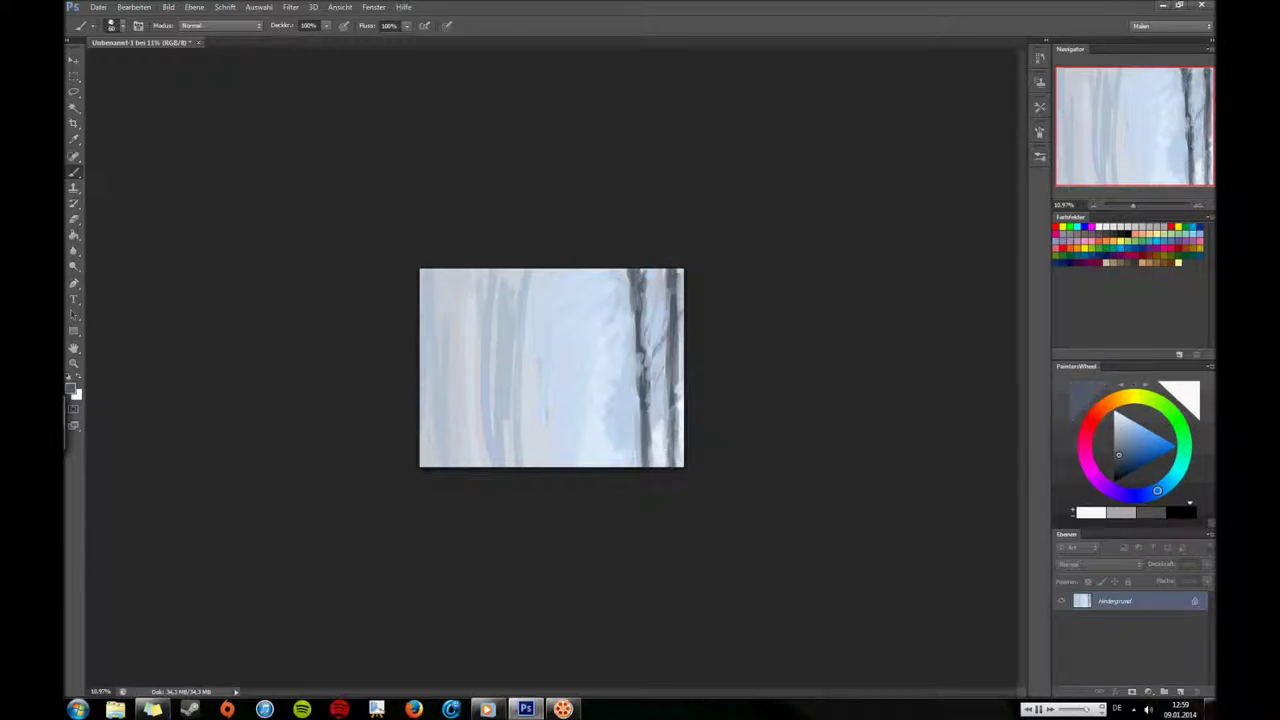
pyautogui.moveTo(590, 426); pyautogui.dragTo(630, 460)
pyautogui.click(1124, 420)
# Step: Paint dark grey-blue birch trunks along the left side
pyautogui.click(1119, 455)
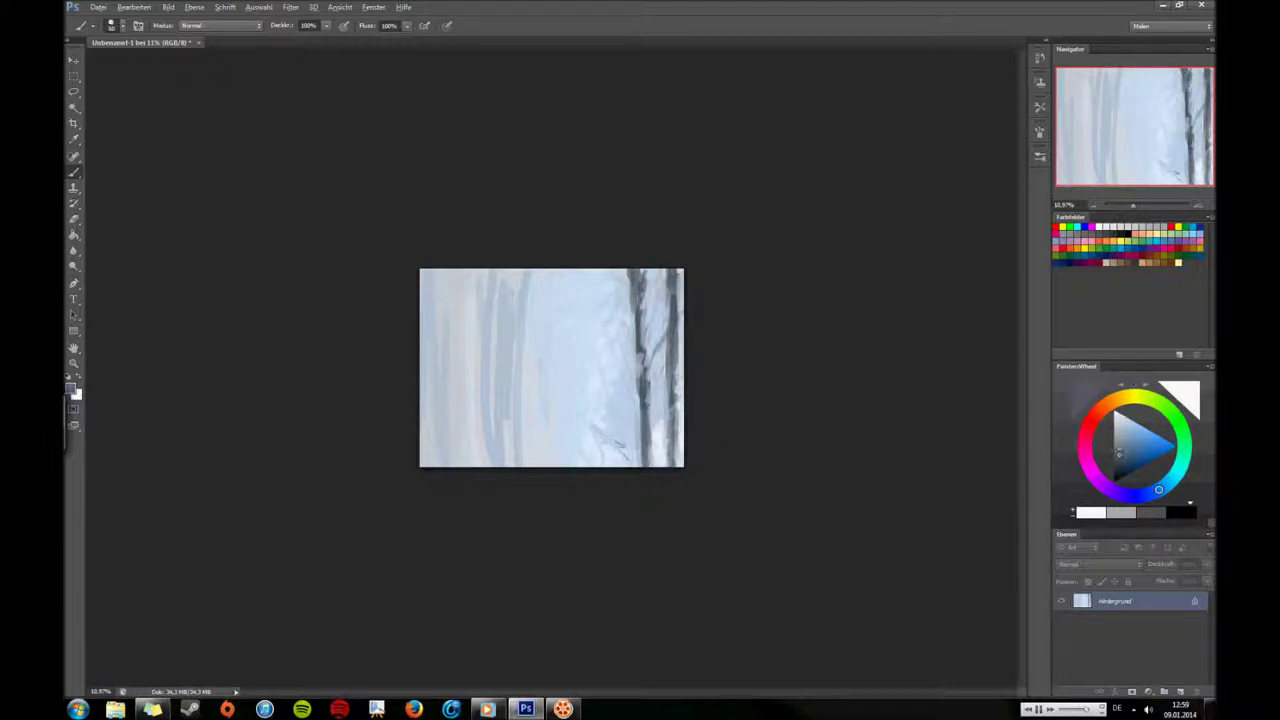
pyautogui.moveTo(470, 268); pyautogui.dragTo(476, 466)
pyautogui.moveTo(454, 362); pyautogui.dragTo(448, 466)
pyautogui.moveTo(452, 268); pyautogui.dragTo(452, 354)
pyautogui.moveTo(432, 268)
pyautogui.mouseDown()
pyautogui.moveTo(424, 432)
pyautogui.moveTo(428, 296)
pyautogui.mouseUp()
pyautogui.click(1113, 433)
pyautogui.moveTo(465, 344); pyautogui.dragTo(465, 386)
pyautogui.moveTo(461, 306); pyautogui.dragTo(461, 342)
pyautogui.click(1116, 451)
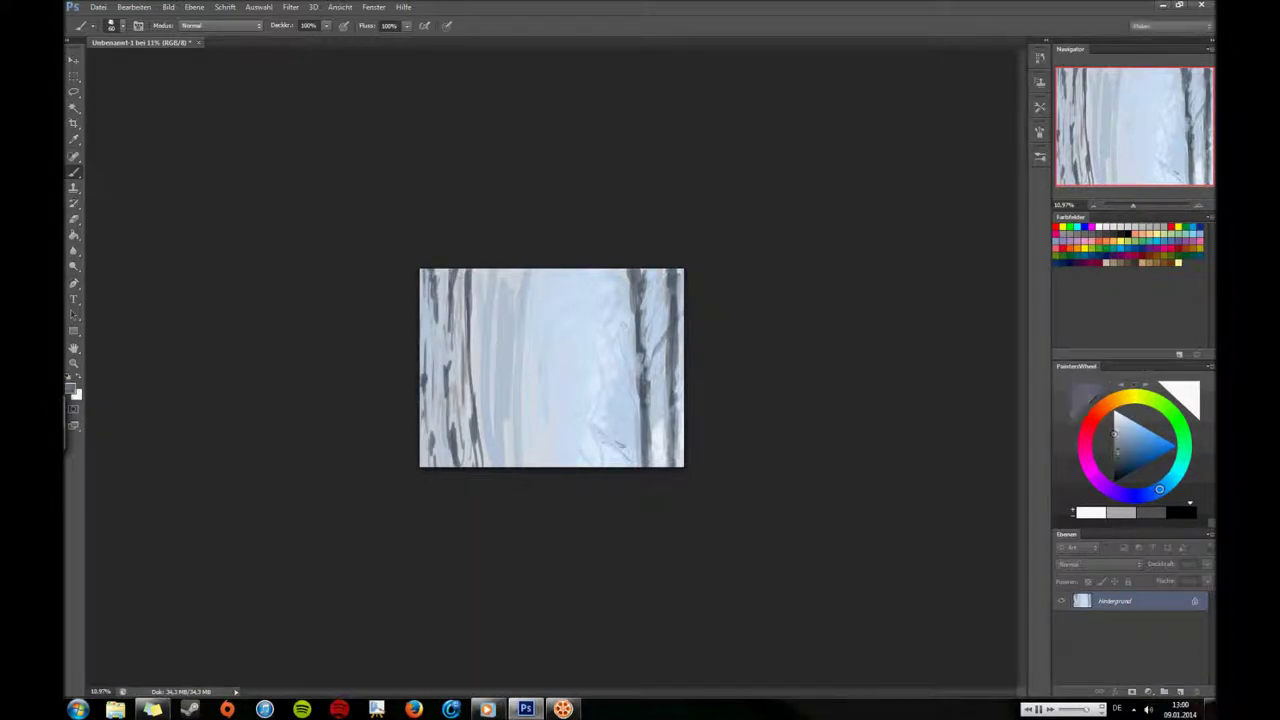
# Step: Add dark strokes to the left trunks and a long dark trunk stroke
pyautogui.click(1116, 440)
pyautogui.moveTo(456, 268)
pyautogui.mouseDown()
pyautogui.moveTo(460, 352)
pyautogui.moveTo(426, 448)
pyautogui.moveTo(432, 336)
pyautogui.mouseUp()
pyautogui.click(1119, 455)
pyautogui.click(1118, 475)
pyautogui.keyDown('alt'); pyautogui.click(470, 400); pyautogui.keyUp('alt')
pyautogui.moveTo(478, 372)
pyautogui.mouseDown()
pyautogui.moveTo(470, 456)
pyautogui.moveTo(478, 414)
pyautogui.mouseUp()
pyautogui.moveTo(525, 270)
pyautogui.mouseDown()
pyautogui.moveTo(520, 466)
pyautogui.moveTo(528, 458)
pyautogui.mouseUp()
# Step: Lighten part of the long trunk and repaint the right-edge trunk with sampled grey-blues
pyautogui.keyDown('alt'); pyautogui.click(560, 330); pyautogui.keyUp('alt')
pyautogui.moveTo(630, 320); pyautogui.dragTo(630, 340)
pyautogui.moveTo(660, 284); pyautogui.dragTo(644, 466)
pyautogui.keyDown('alt'); pyautogui.click(650, 320); pyautogui.keyUp('alt')
pyautogui.keyDown('alt'); pyautogui.click(640, 360); pyautogui.keyUp('alt')
pyautogui.moveTo(672, 368); pyautogui.dragTo(672, 402)
pyautogui.moveTo(668, 272)
pyautogui.mouseDown()
pyautogui.moveTo(668, 384)
pyautogui.moveTo(674, 286)
pyautogui.mouseUp()
pyautogui.moveTo(629, 346); pyautogui.dragTo(629, 380)
# Step: Layer dark vertical strokes and marks over the left-side trunks
pyautogui.keyDown('alt'); pyautogui.click(482, 360); pyautogui.keyUp('alt')
pyautogui.moveTo(490, 312); pyautogui.dragTo(488, 390)
pyautogui.moveTo(480, 268); pyautogui.dragTo(478, 468)
pyautogui.keyDown('alt'); pyautogui.click(482, 330); pyautogui.keyUp('alt')
pyautogui.moveTo(466, 300)
pyautogui.mouseDown()
pyautogui.moveTo(468, 374)
pyautogui.moveTo(460, 356)
pyautogui.moveTo(508, 454)
pyautogui.mouseUp()
pyautogui.moveTo(505, 350); pyautogui.dragTo(505, 468)
pyautogui.moveTo(503, 268); pyautogui.dragTo(503, 390)
# Step: Add light streaks and deeper dark streaks to the left trunks
pyautogui.moveTo(514, 304); pyautogui.dragTo(514, 364)
pyautogui.moveTo(487, 322)
pyautogui.mouseDown()
pyautogui.moveTo(487, 374)
pyautogui.moveTo(523, 426)
pyautogui.mouseUp()
pyautogui.moveTo(527, 268); pyautogui.dragTo(527, 348)
pyautogui.moveTo(519, 266)
pyautogui.mouseDown()
pyautogui.moveTo(519, 362)
pyautogui.moveTo(513, 320)
pyautogui.mouseUp()
pyautogui.moveTo(521, 300); pyautogui.dragTo(521, 382)
pyautogui.moveTo(518, 324); pyautogui.dragTo(518, 350)
pyautogui.moveTo(469, 266); pyautogui.dragTo(469, 340)
# Step: At 60% brush opacity, glaze and darken the left trunks with sampled blue-greys
pyautogui.press('6')
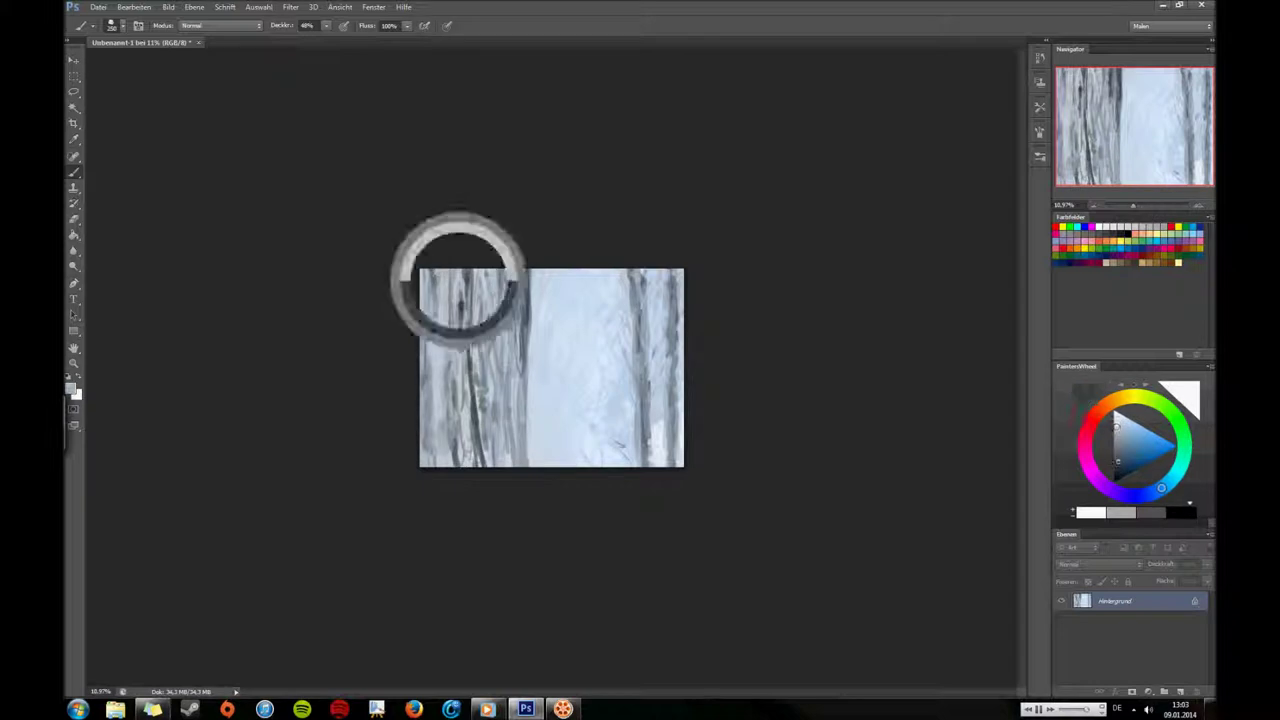
pyautogui.moveTo(470, 394)
pyautogui.mouseDown()
pyautogui.moveTo(470, 452)
pyautogui.moveTo(452, 467)
pyautogui.moveTo(488, 404)
pyautogui.moveTo(484, 440)
pyautogui.moveTo(478, 270)
pyautogui.mouseUp()
pyautogui.keyDown('alt'); pyautogui.click(490, 394); pyautogui.keyUp('alt')
pyautogui.keyDown('alt'); pyautogui.click(480, 420); pyautogui.keyUp('alt')
pyautogui.moveTo(504, 346); pyautogui.dragTo(504, 440)
pyautogui.keyDown('alt'); pyautogui.click(466, 300); pyautogui.keyUp('alt')
pyautogui.moveTo(468, 268); pyautogui.dragTo(472, 444)
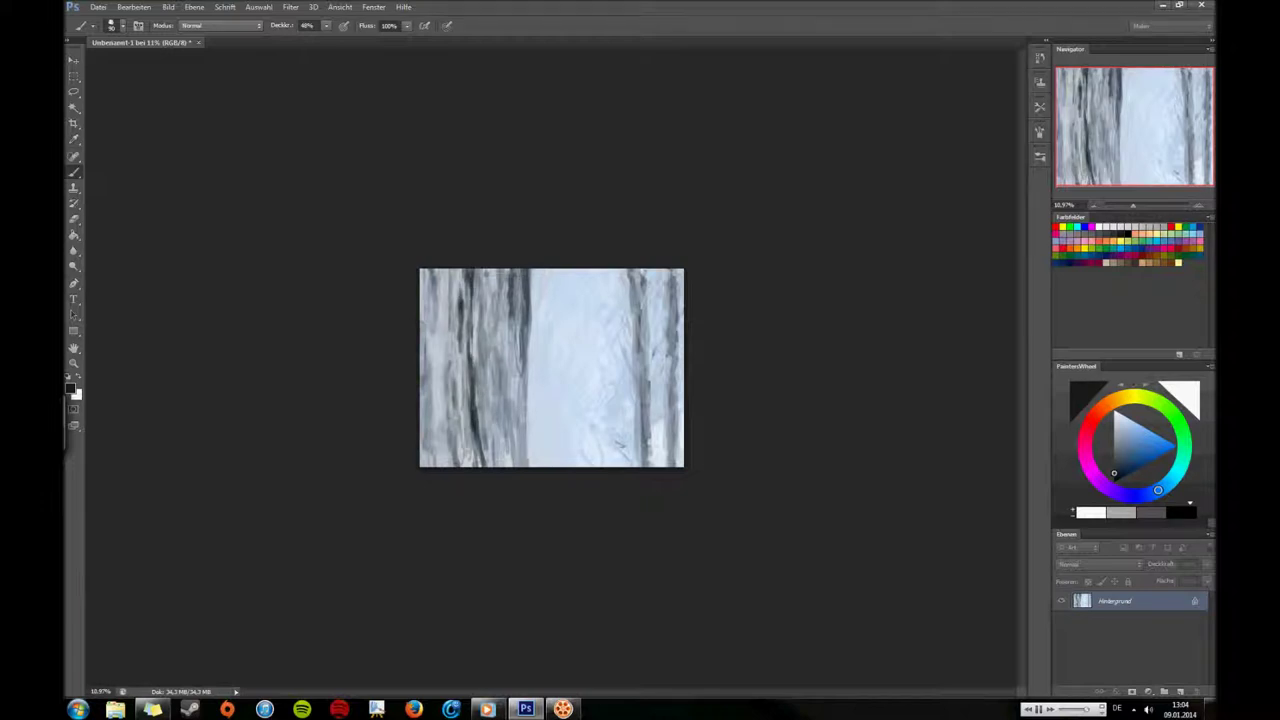
pyautogui.hotkey('ctrl', 'shift', 'alt', 'n')
# Step: With orange-brown at 100% opacity, sketch the stag's neck, undoing a bent first stroke
pyautogui.moveTo(1120, 392); pyautogui.dragTo(1113, 400)
pyautogui.click(1133, 456)
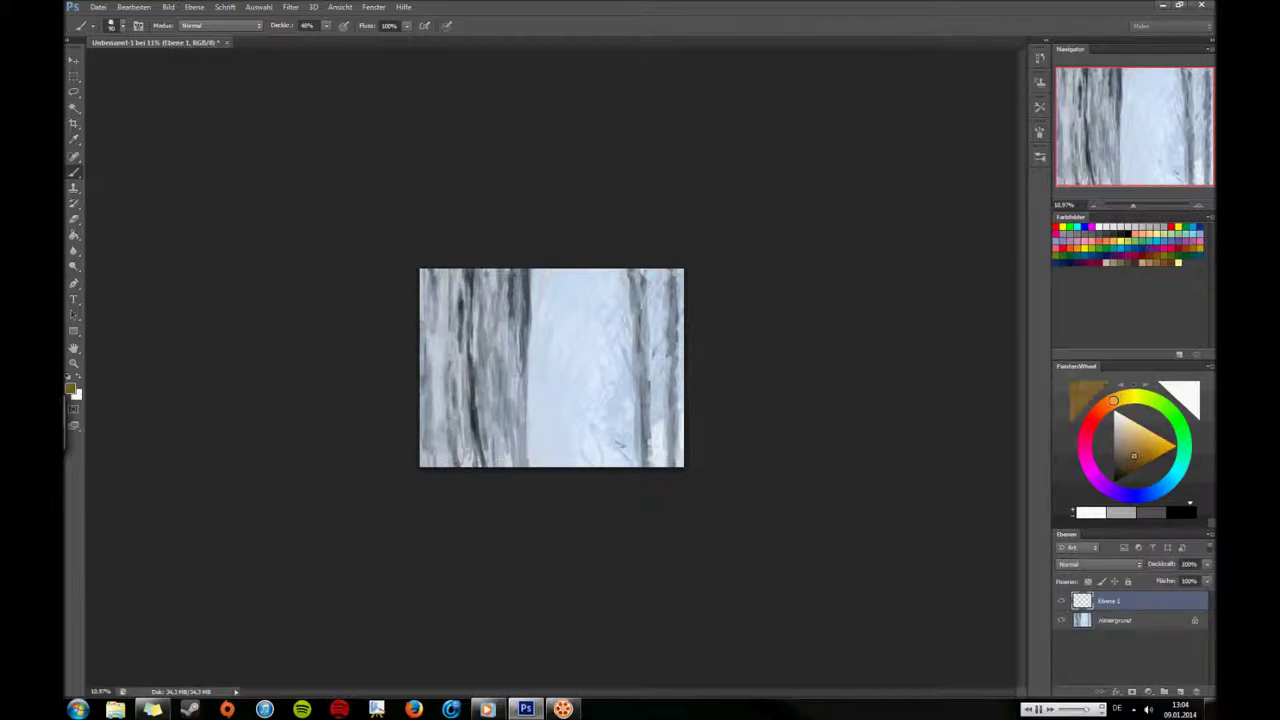
pyautogui.press('0')
pyautogui.moveTo(478, 420); pyautogui.dragTo(516, 390)
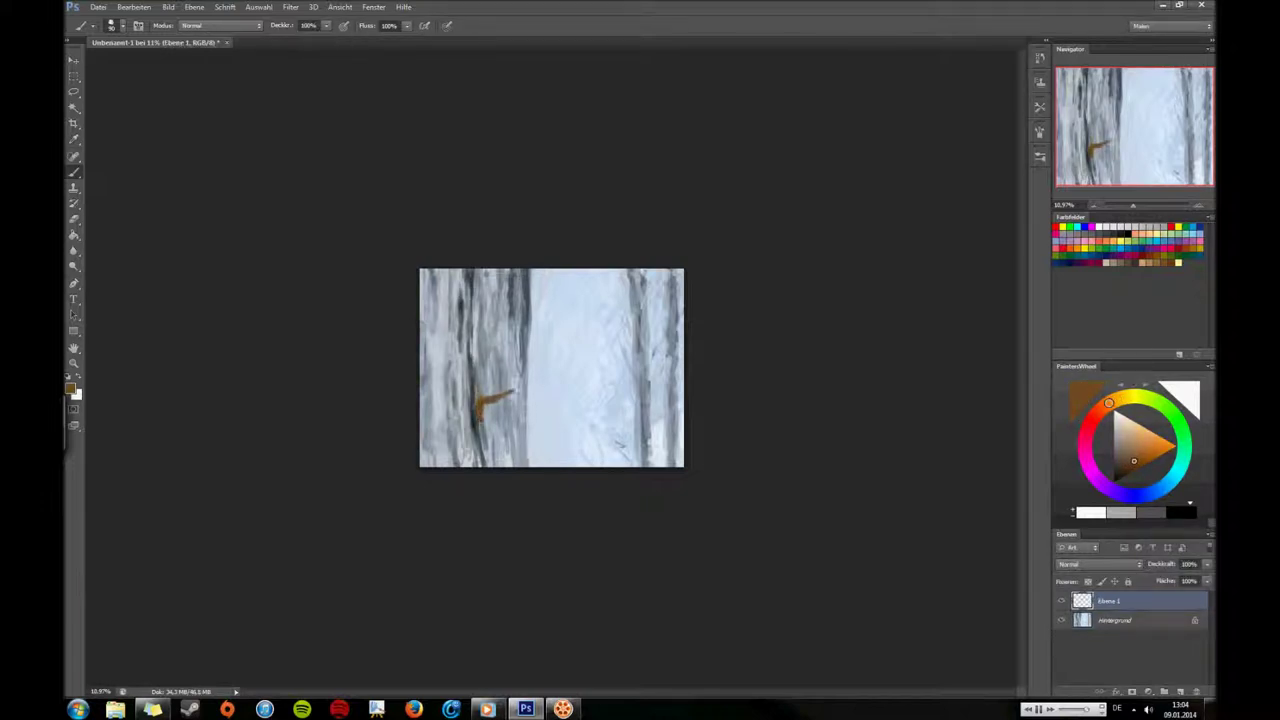
pyautogui.hotkey('ctrl', 'alt', 'z')
pyautogui.hotkey('ctrl', 'alt', 'z')
pyautogui.moveTo(482, 462); pyautogui.dragTo(548, 358)
# Step: Sketch the curving head contour and hatch brown shading into the head and neck
pyautogui.moveTo(676, 376); pyautogui.dragTo(612, 408)
pyautogui.moveTo(598, 466); pyautogui.dragTo(614, 406)
pyautogui.moveTo(478, 420); pyautogui.dragTo(552, 342)
pyautogui.moveTo(678, 378); pyautogui.dragTo(582, 298)
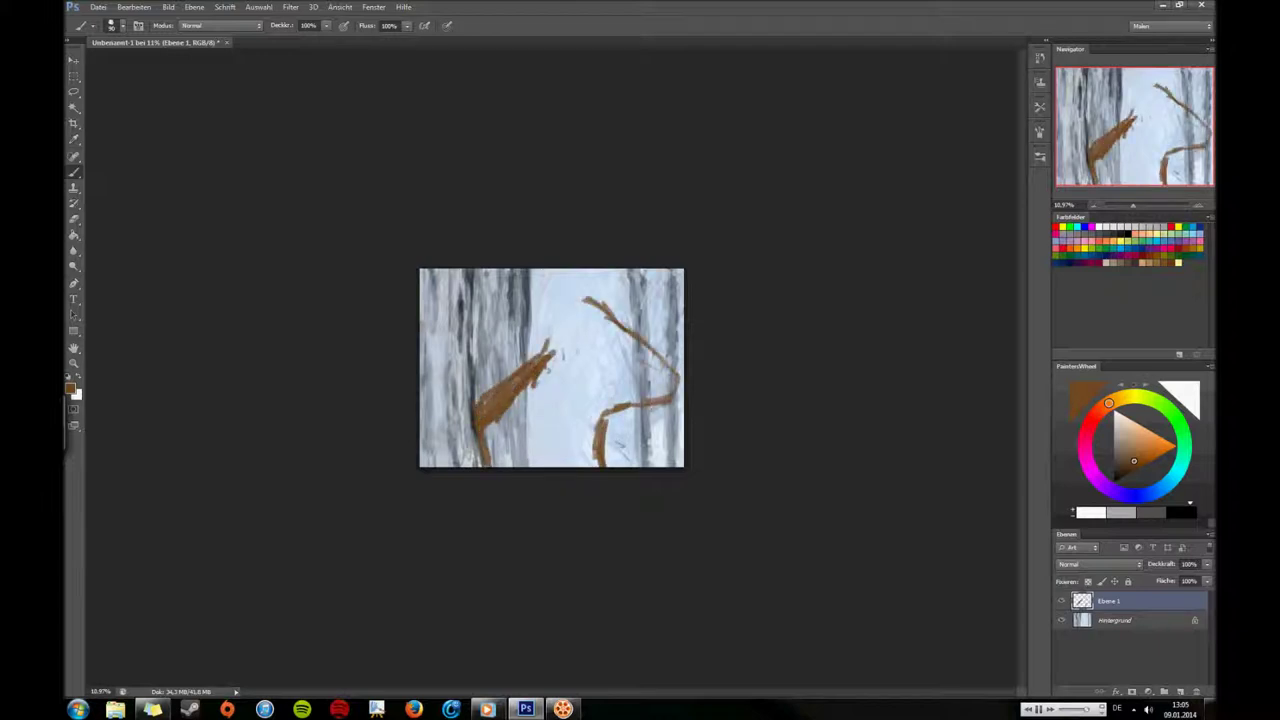
pyautogui.moveTo(588, 382)
pyautogui.mouseDown()
pyautogui.moveTo(650, 318)
pyautogui.moveTo(592, 412)
pyautogui.mouseUp()
pyautogui.moveTo(594, 358); pyautogui.dragTo(486, 464)
pyautogui.moveTo(548, 380)
pyautogui.mouseDown()
pyautogui.moveTo(492, 466)
pyautogui.moveTo(560, 280)
pyautogui.moveTo(584, 336)
pyautogui.mouseUp()
# Step: Outline the ears, top of the head and eye, and shade the chest and shoulder
pyautogui.moveTo(596, 336); pyautogui.dragTo(616, 350)
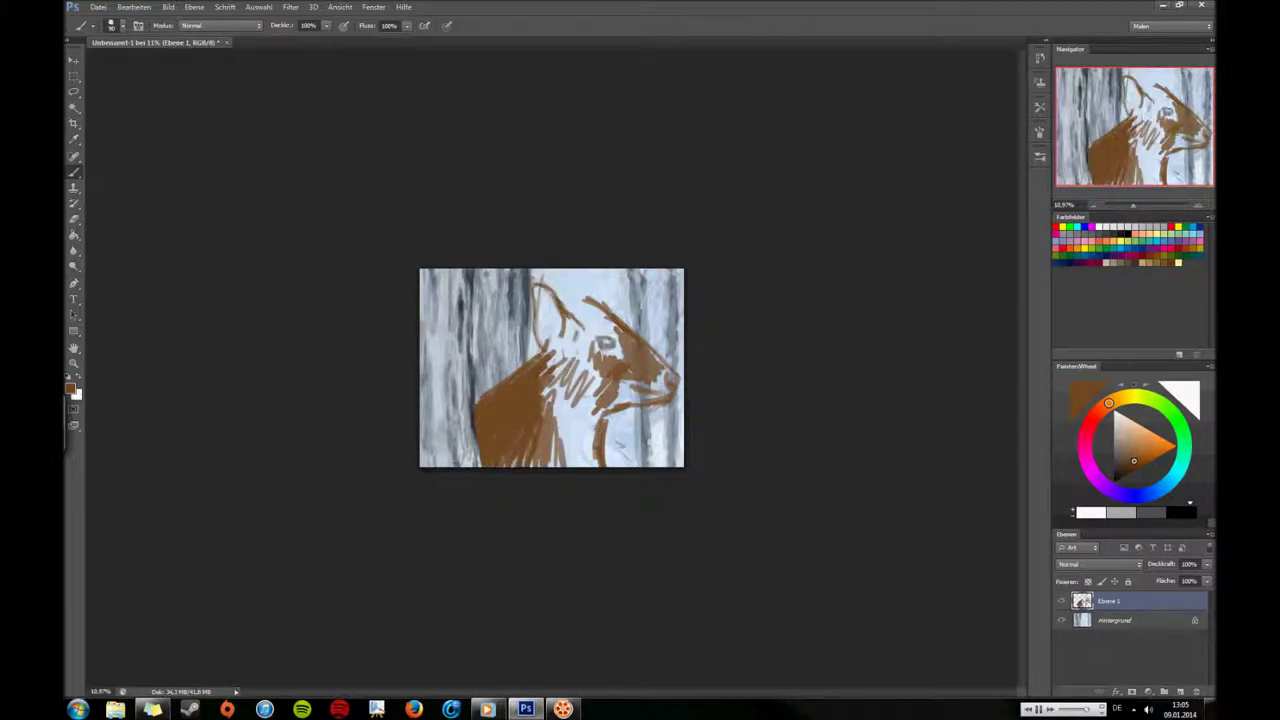
pyautogui.moveTo(582, 270); pyautogui.dragTo(596, 306)
pyautogui.moveTo(532, 276)
pyautogui.mouseDown()
pyautogui.moveTo(574, 310)
pyautogui.moveTo(596, 270)
pyautogui.mouseUp()
pyautogui.moveTo(594, 286); pyautogui.dragTo(606, 298)
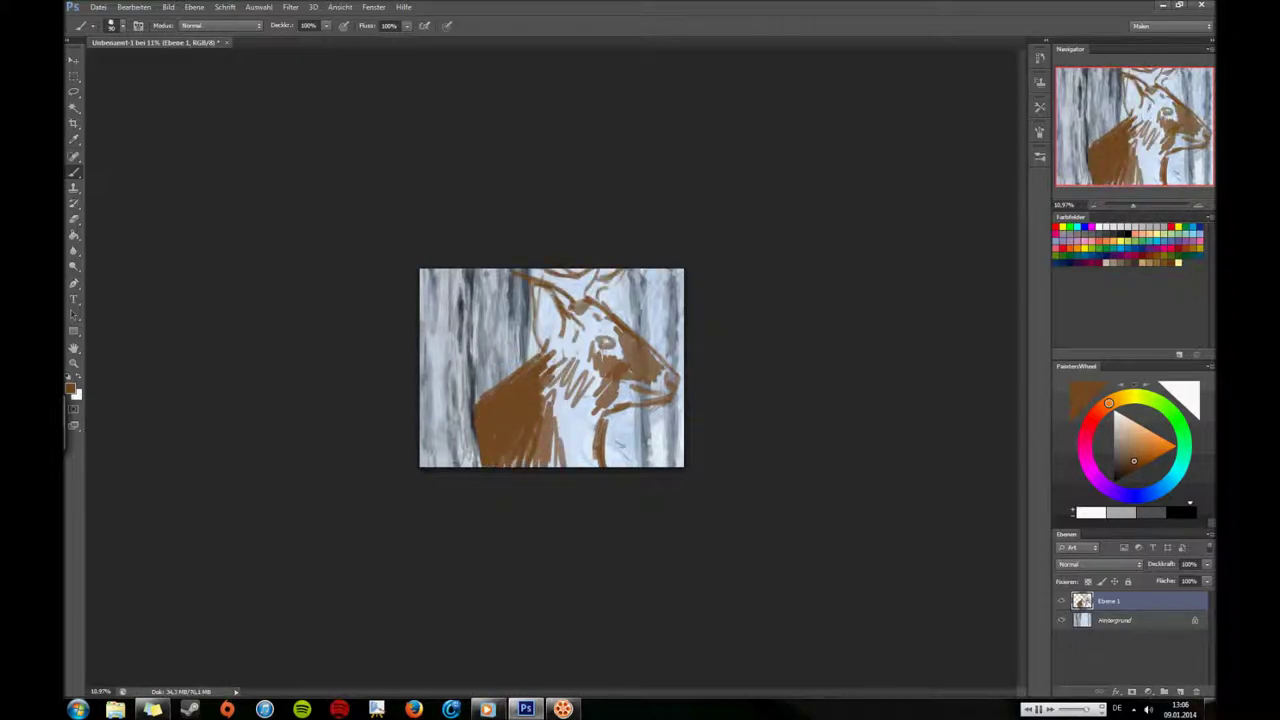
pyautogui.moveTo(540, 346); pyautogui.dragTo(478, 400)
# Step: Block in the head, chest and neck with light and dark browns
pyautogui.keyDown('alt'); pyautogui.click(517, 358); pyautogui.keyUp('alt')
pyautogui.moveTo(540, 328); pyautogui.dragTo(552, 368)
pyautogui.keyDown('alt'); pyautogui.click(540, 296); pyautogui.keyUp('alt')
pyautogui.moveTo(534, 290)
pyautogui.mouseDown()
pyautogui.moveTo(584, 338)
pyautogui.moveTo(560, 378)
pyautogui.mouseUp()
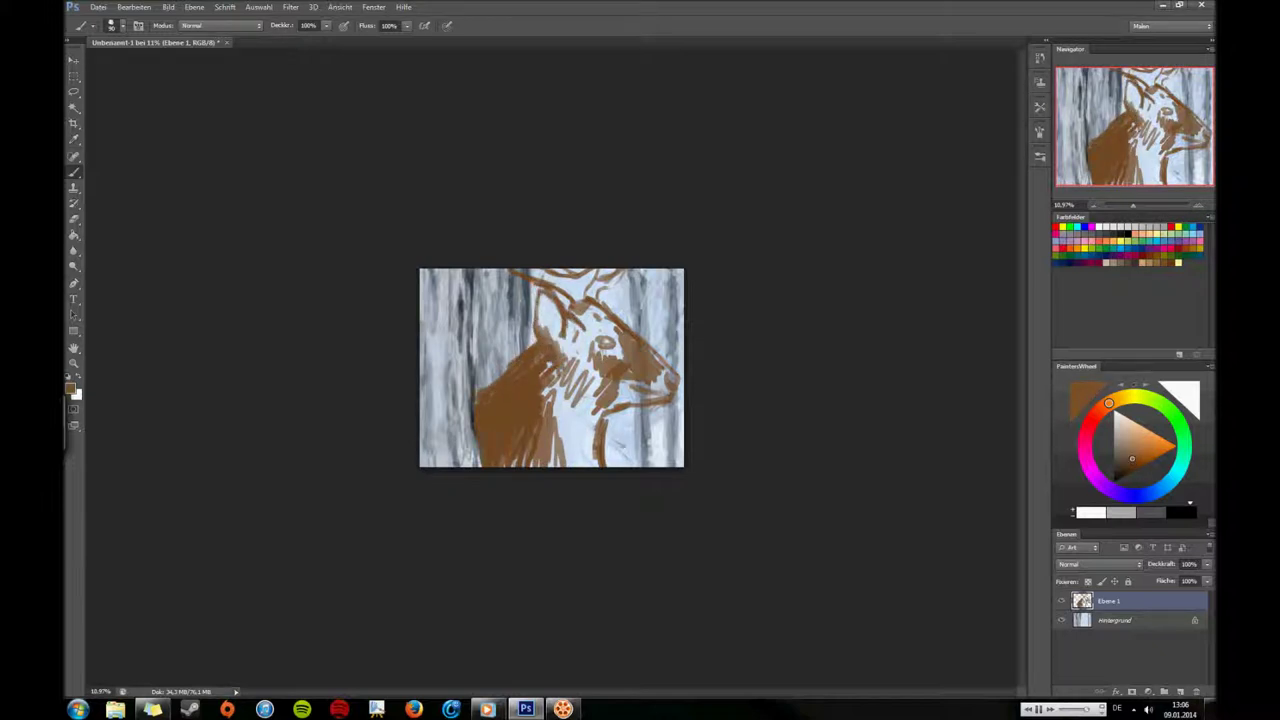
pyautogui.keyDown('alt'); pyautogui.click(481, 397); pyautogui.keyUp('alt')
pyautogui.moveTo(500, 430)
pyautogui.mouseDown()
pyautogui.moveTo(540, 400)
pyautogui.moveTo(560, 430)
pyautogui.moveTo(535, 465)
pyautogui.mouseUp()
pyautogui.moveTo(560, 400)
pyautogui.mouseDown()
pyautogui.moveTo(590, 465)
pyautogui.moveTo(550, 412)
pyautogui.moveTo(585, 460)
pyautogui.mouseUp()
pyautogui.moveTo(545, 362); pyautogui.dragTo(600, 414)
# Step: Paint light beige on the neck, ear, lower chest, and below the eye and chin
pyautogui.keyDown('alt'); pyautogui.click(538, 356); pyautogui.keyUp('alt')
pyautogui.moveTo(594, 342); pyautogui.dragTo(564, 378)
pyautogui.moveTo(540, 300)
pyautogui.mouseDown()
pyautogui.moveTo(580, 350)
pyautogui.moveTo(566, 404)
pyautogui.moveTo(585, 462)
pyautogui.mouseUp()
pyautogui.moveTo(574, 406); pyautogui.dragTo(588, 466)
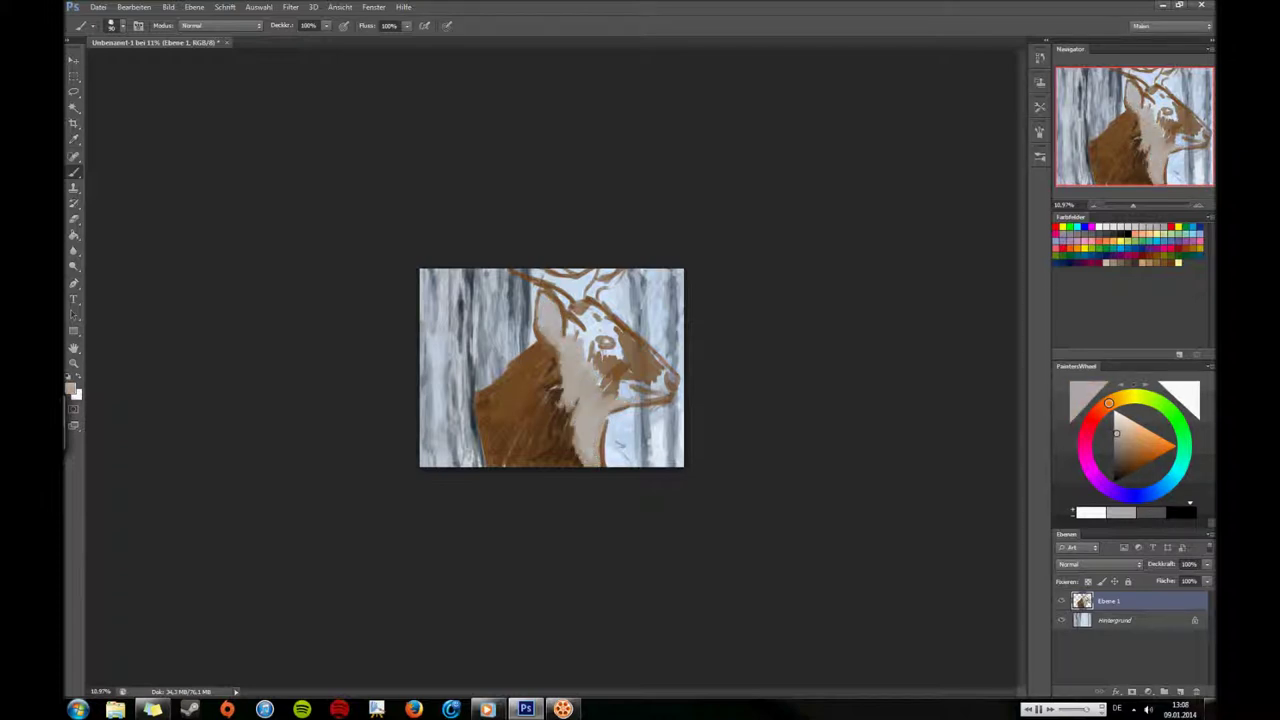
pyautogui.moveTo(644, 404); pyautogui.dragTo(670, 398)
pyautogui.moveTo(600, 350); pyautogui.dragTo(624, 394)
# Step: Darken around the eye and paint sampled brown on the antlers and forehead
pyautogui.moveTo(612, 330)
pyautogui.mouseDown()
pyautogui.moveTo(592, 346)
pyautogui.moveTo(580, 338)
pyautogui.mouseUp()
pyautogui.keyDown('alt'); pyautogui.click(560, 380); pyautogui.keyUp('alt')
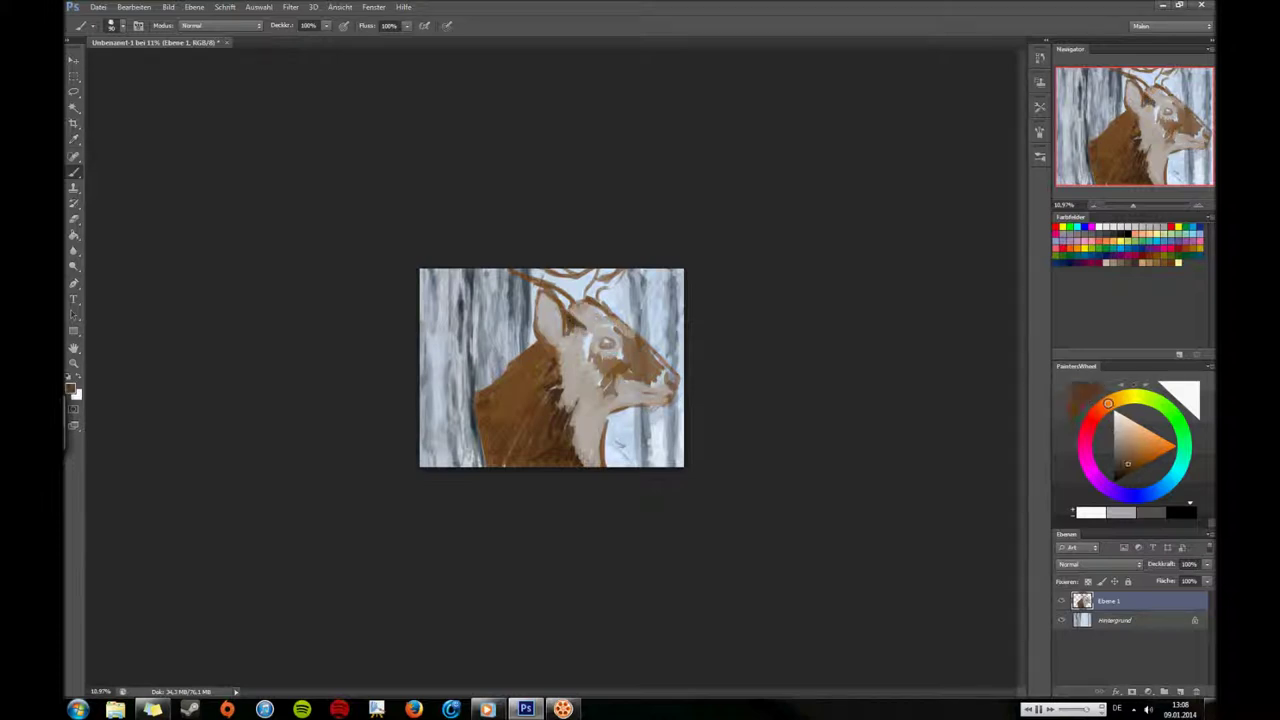
pyautogui.moveTo(584, 272)
pyautogui.mouseDown()
pyautogui.moveTo(600, 310)
pyautogui.moveTo(628, 300)
pyautogui.moveTo(612, 345)
pyautogui.moveTo(628, 354)
pyautogui.moveTo(586, 340)
pyautogui.moveTo(590, 380)
pyautogui.mouseUp()
# Step: Dab dark marks at the eye and nose with small strokes beside the eye
pyautogui.click(1118, 471)
pyautogui.keyDown('alt'); pyautogui.click(622, 344); pyautogui.keyUp('alt')
pyautogui.keyDown('alt'); pyautogui.click(560, 420); pyautogui.keyUp('alt')
pyautogui.keyDown('alt'); pyautogui.click(604, 324); pyautogui.keyUp('alt')
pyautogui.moveTo(626, 336)
pyautogui.mouseDown()
pyautogui.moveTo(635, 341)
pyautogui.moveTo(604, 360)
pyautogui.mouseUp()
pyautogui.keyDown('alt'); pyautogui.click(560, 400); pyautogui.keyUp('alt')
# Step: Refine the antler base and head with sampled grey-browns and near-white
pyautogui.keyDown('alt'); pyautogui.click(596, 346); pyautogui.keyUp('alt')
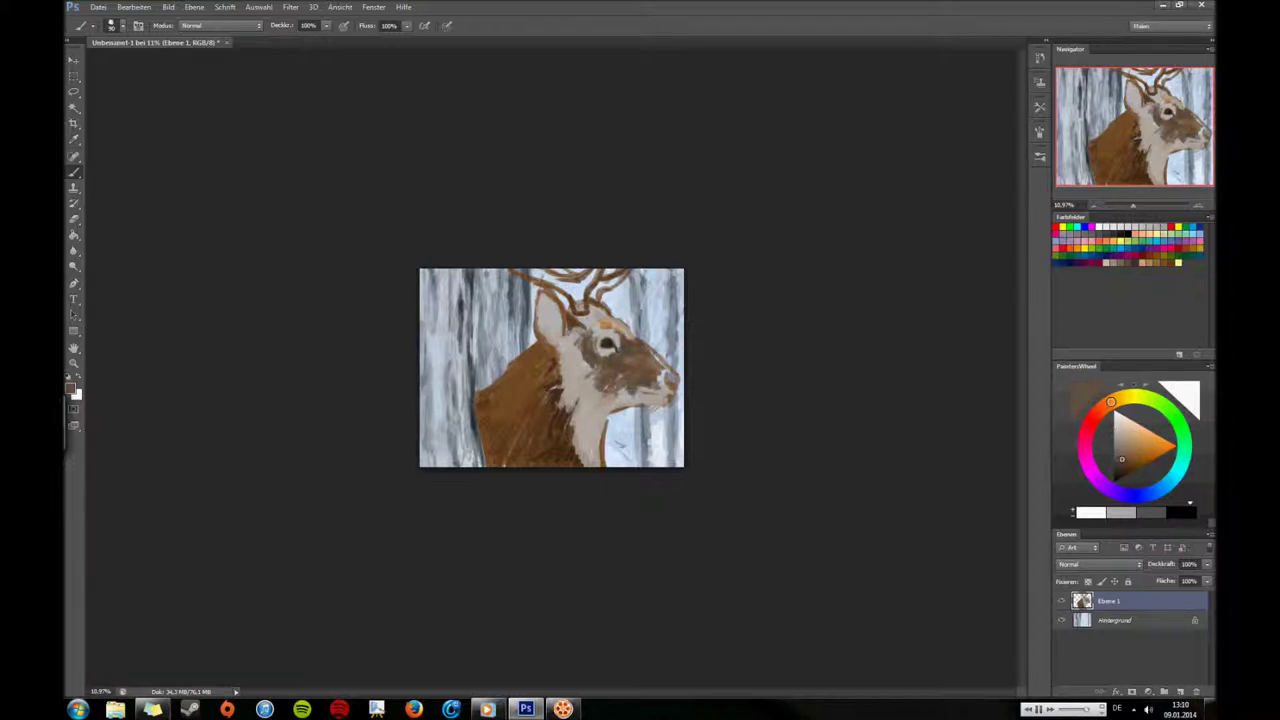
pyautogui.keyDown('alt'); pyautogui.click(598, 342); pyautogui.keyUp('alt')
pyautogui.keyDown('alt'); pyautogui.click(585, 321); pyautogui.keyUp('alt')
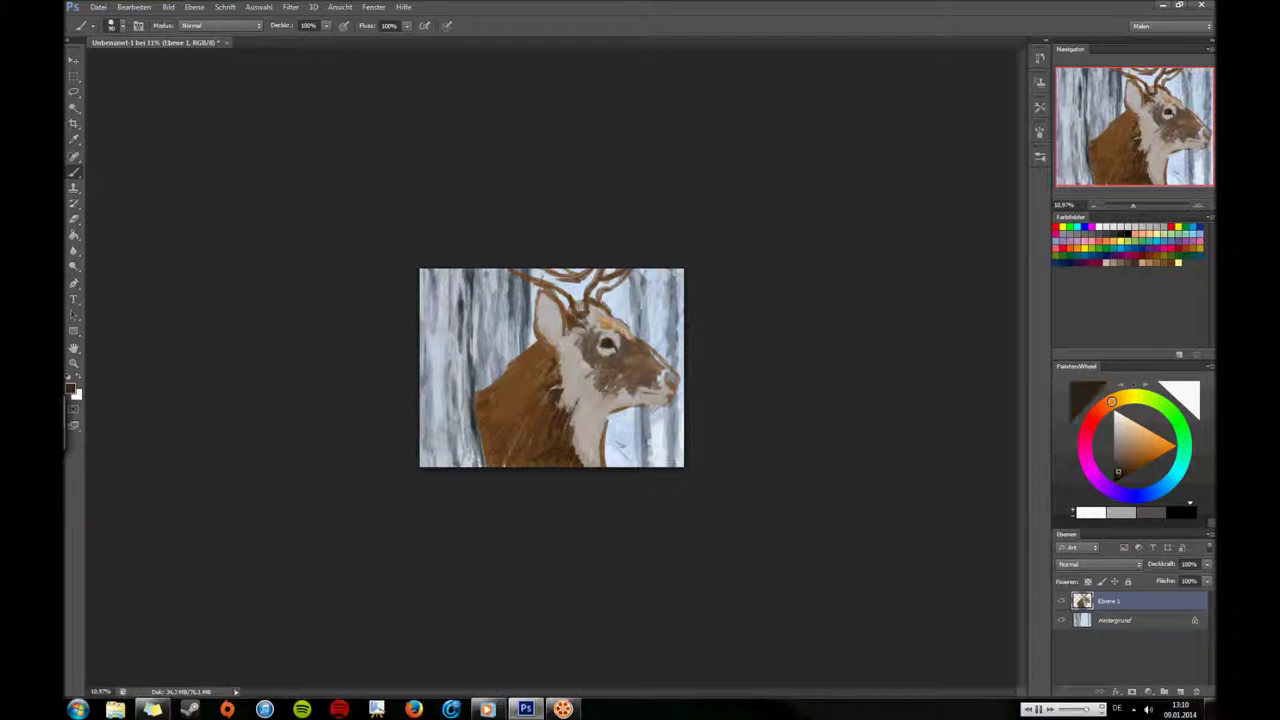
pyautogui.keyDown('alt'); pyautogui.click(570, 350); pyautogui.keyUp('alt')
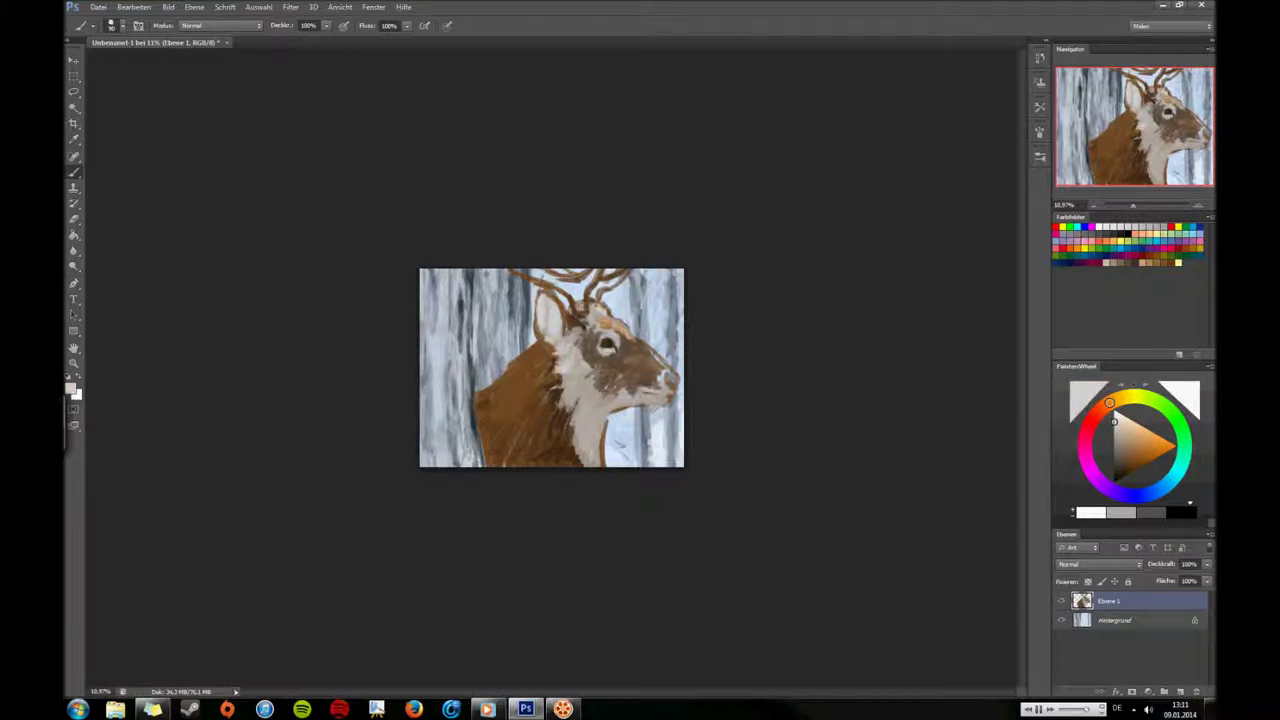
pyautogui.keyDown('alt'); pyautogui.click(665, 389); pyautogui.keyUp('alt')
pyautogui.keyDown('alt'); pyautogui.click(662, 388); pyautogui.keyUp('alt')
pyautogui.keyDown('alt'); pyautogui.click(650, 388); pyautogui.keyUp('alt')
# Step: Shade the muzzle with alternating sampled dark browns and light beiges
pyautogui.keyDown('alt'); pyautogui.click(641, 372); pyautogui.keyUp('alt')
pyautogui.keyDown('alt'); pyautogui.click(656, 372); pyautogui.keyUp('alt')
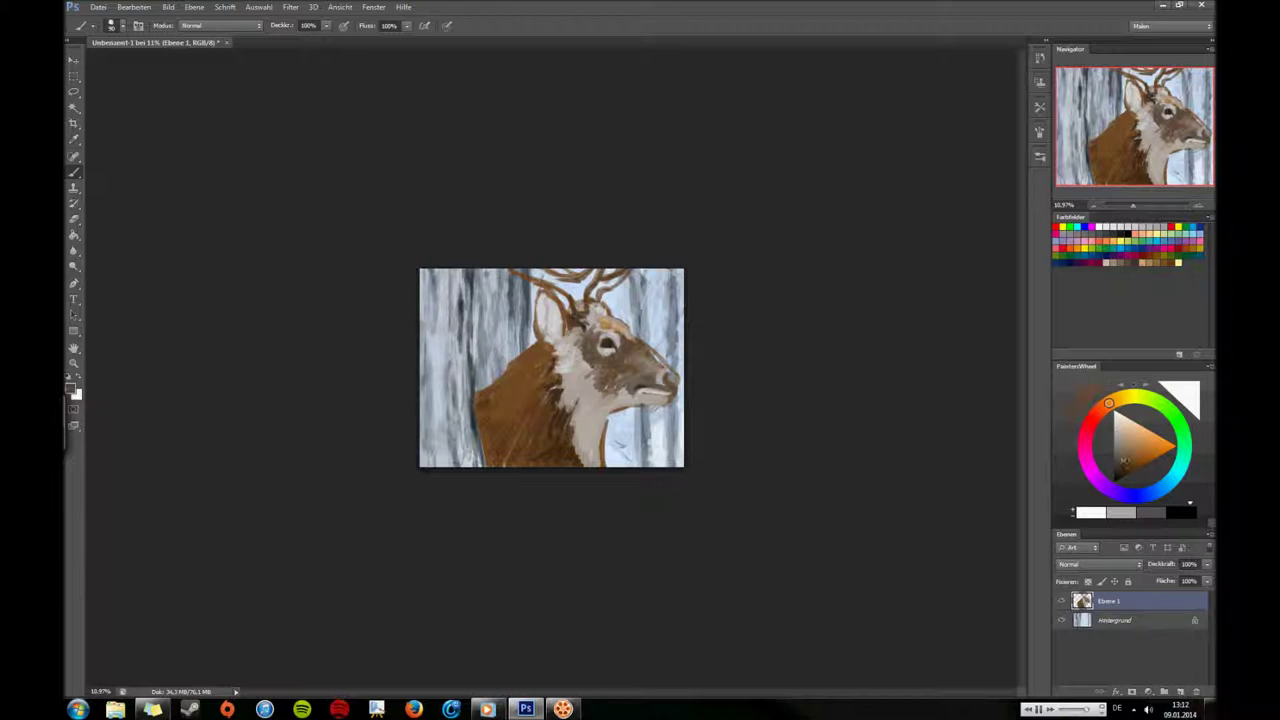
pyautogui.keyDown('alt'); pyautogui.click(668, 380); pyautogui.keyUp('alt')
pyautogui.keyDown('alt'); pyautogui.click(668, 378); pyautogui.keyUp('alt')
pyautogui.keyDown('alt'); pyautogui.click(659, 361); pyautogui.keyUp('alt')
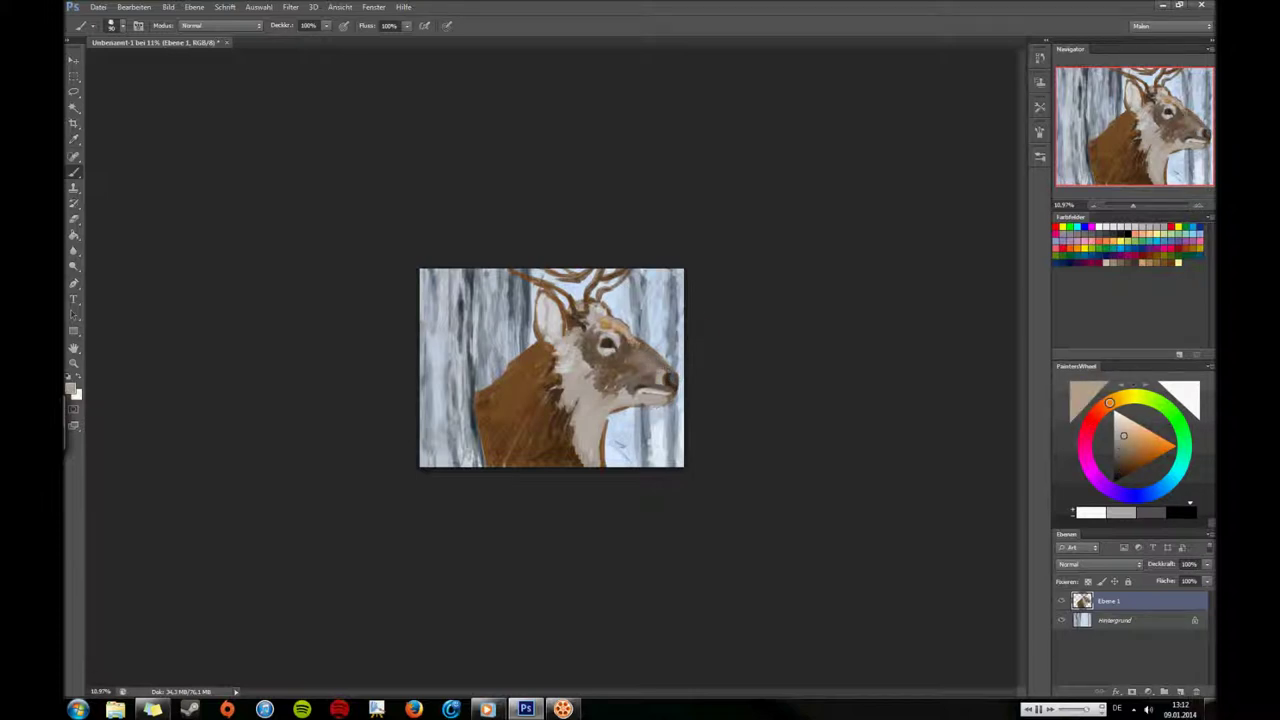
pyautogui.keyDown('alt'); pyautogui.click(670, 381); pyautogui.keyUp('alt')
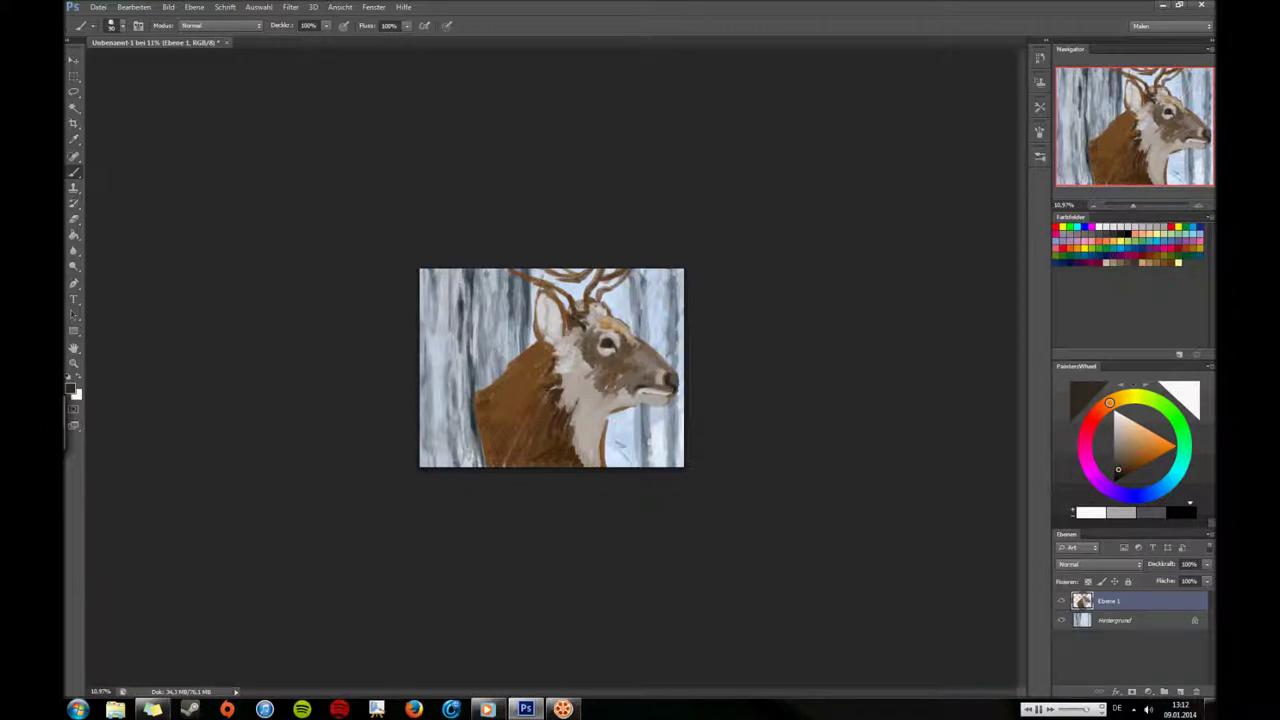
pyautogui.keyDown('alt'); pyautogui.click(655, 398); pyautogui.keyUp('alt')
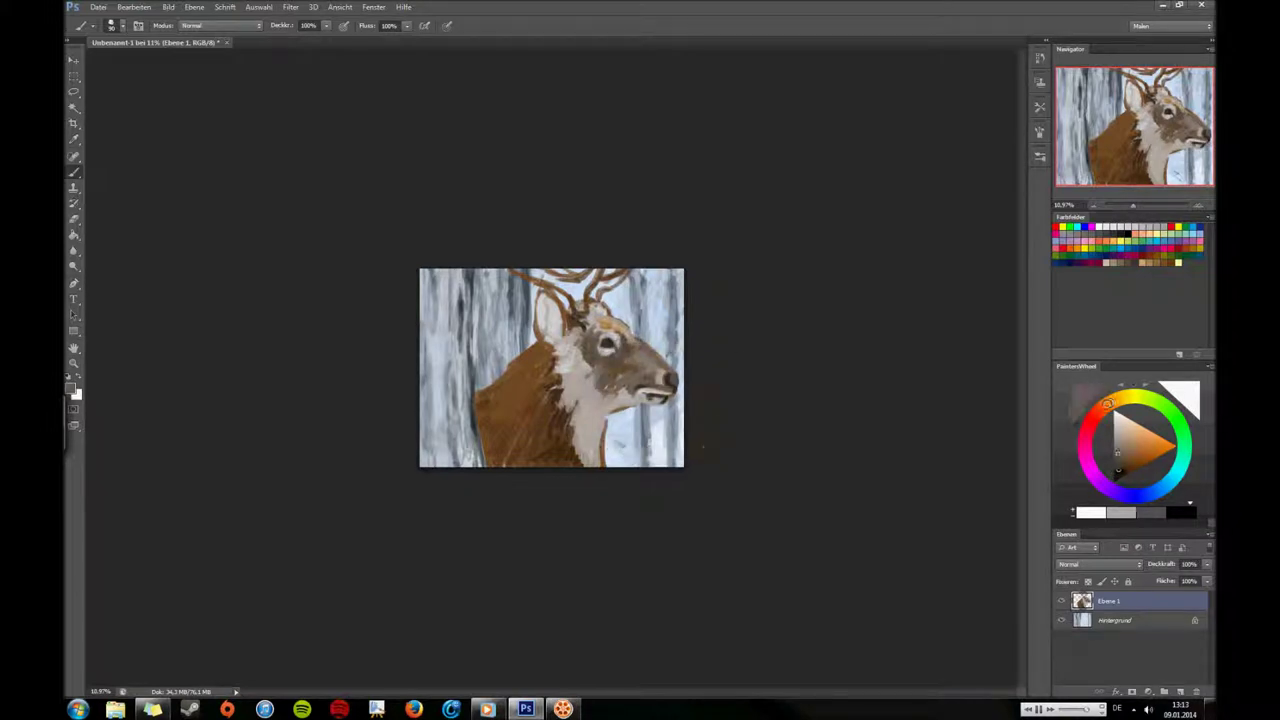
# Step: Add pale fur strokes along the throat and greyish-brown muzzle shading
pyautogui.keyDown('alt'); pyautogui.click(640, 396); pyautogui.keyUp('alt')
pyautogui.keyDown('alt'); pyautogui.click(640, 396); pyautogui.keyUp('alt')
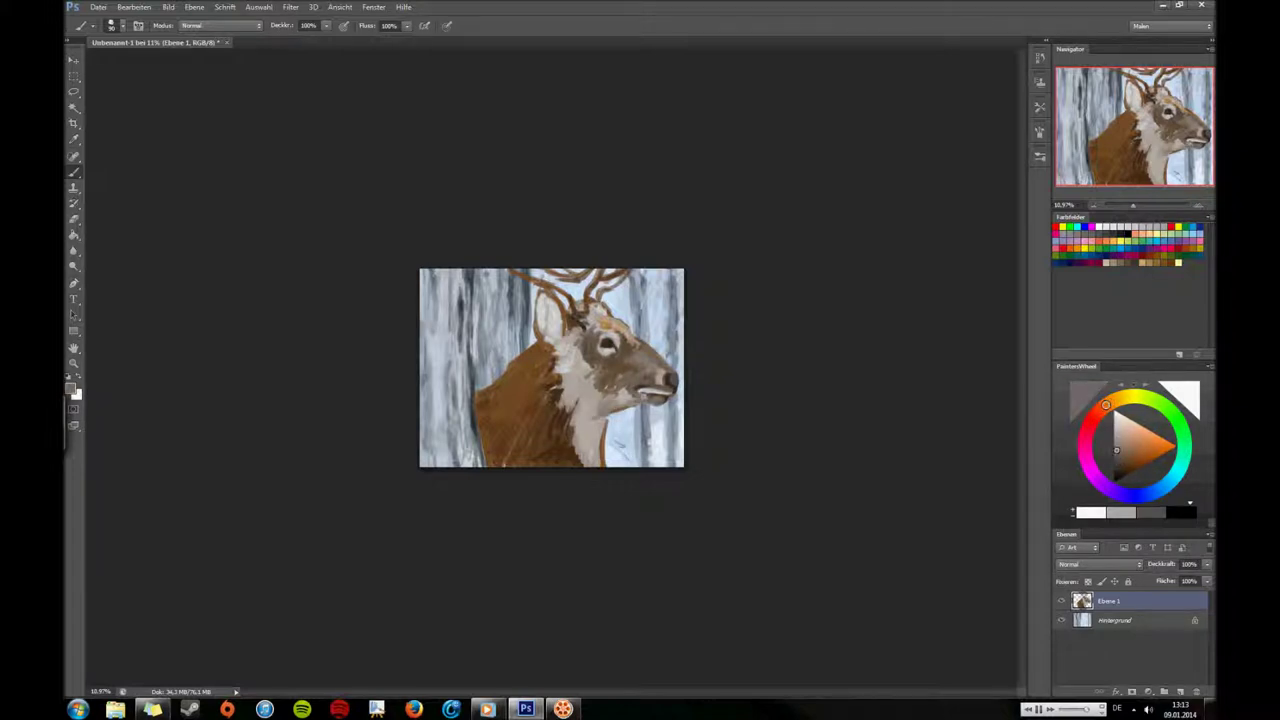
pyautogui.keyDown('alt'); pyautogui.click(603, 414); pyautogui.keyUp('alt')
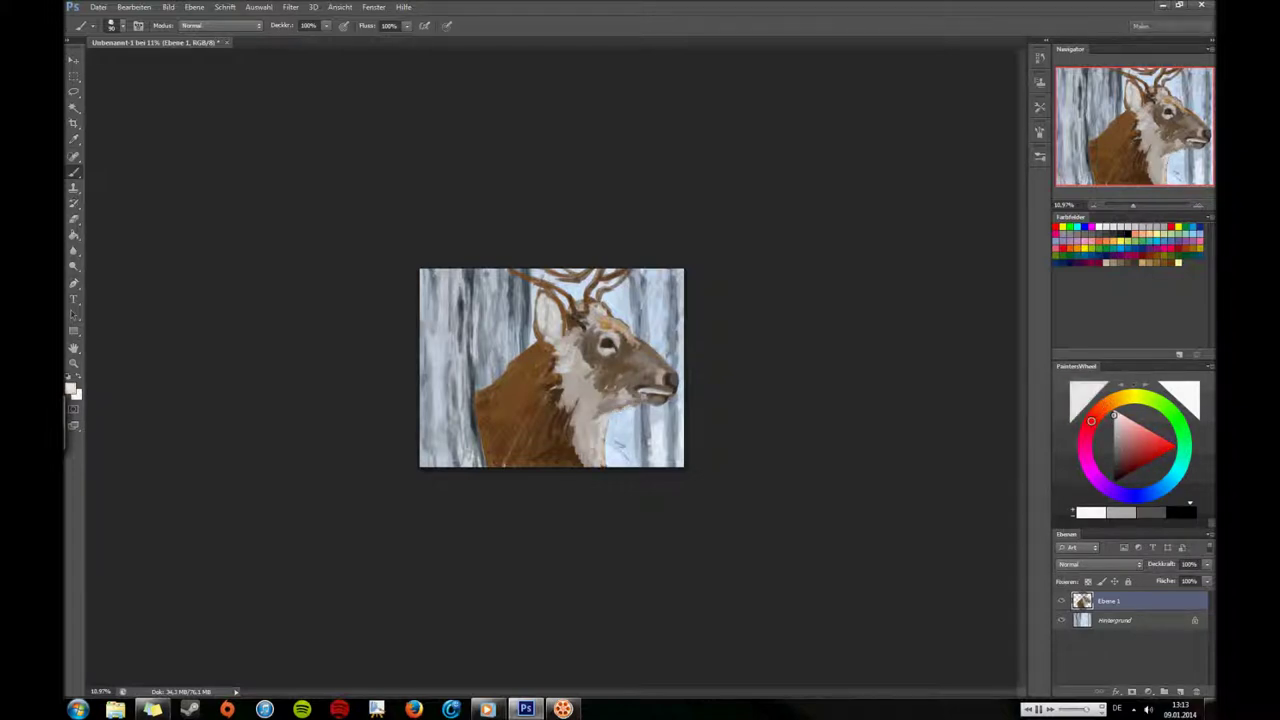
pyautogui.keyDown('alt'); pyautogui.click(608, 422); pyautogui.keyUp('alt')
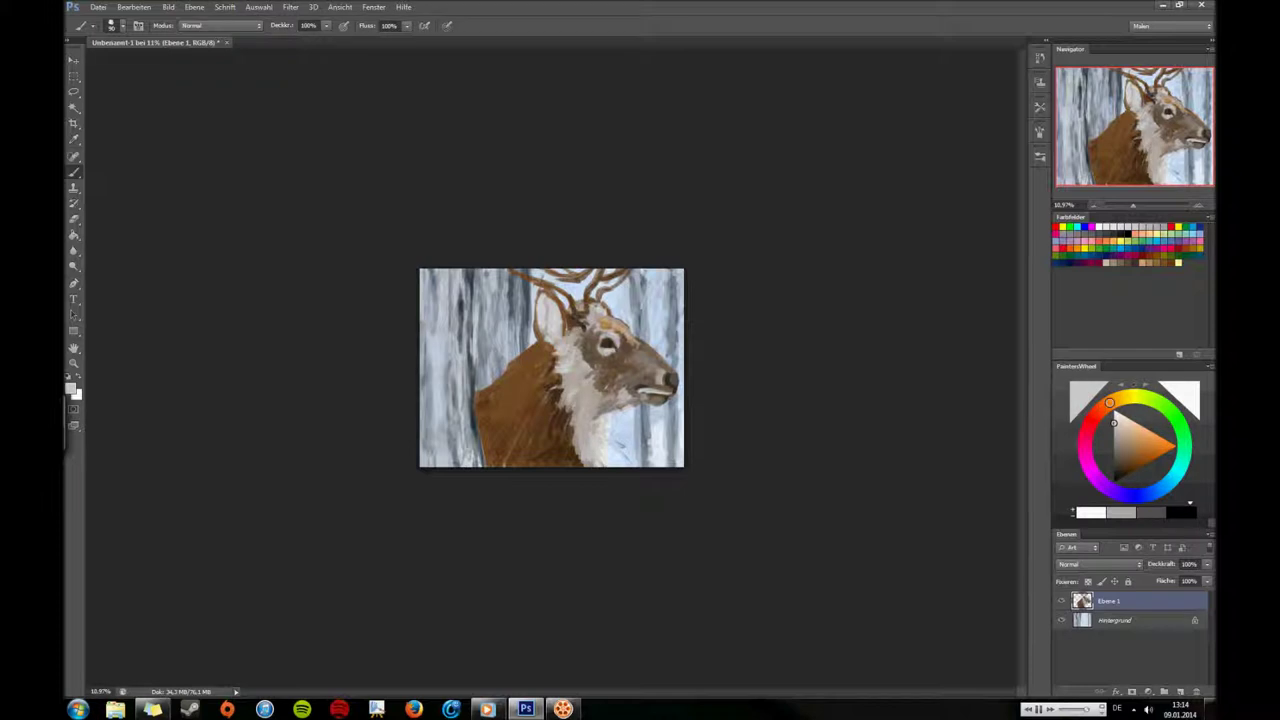
pyautogui.keyDown('alt'); pyautogui.click(590, 384); pyautogui.keyUp('alt')
pyautogui.keyDown('alt'); pyautogui.click(604, 370); pyautogui.keyUp('alt')
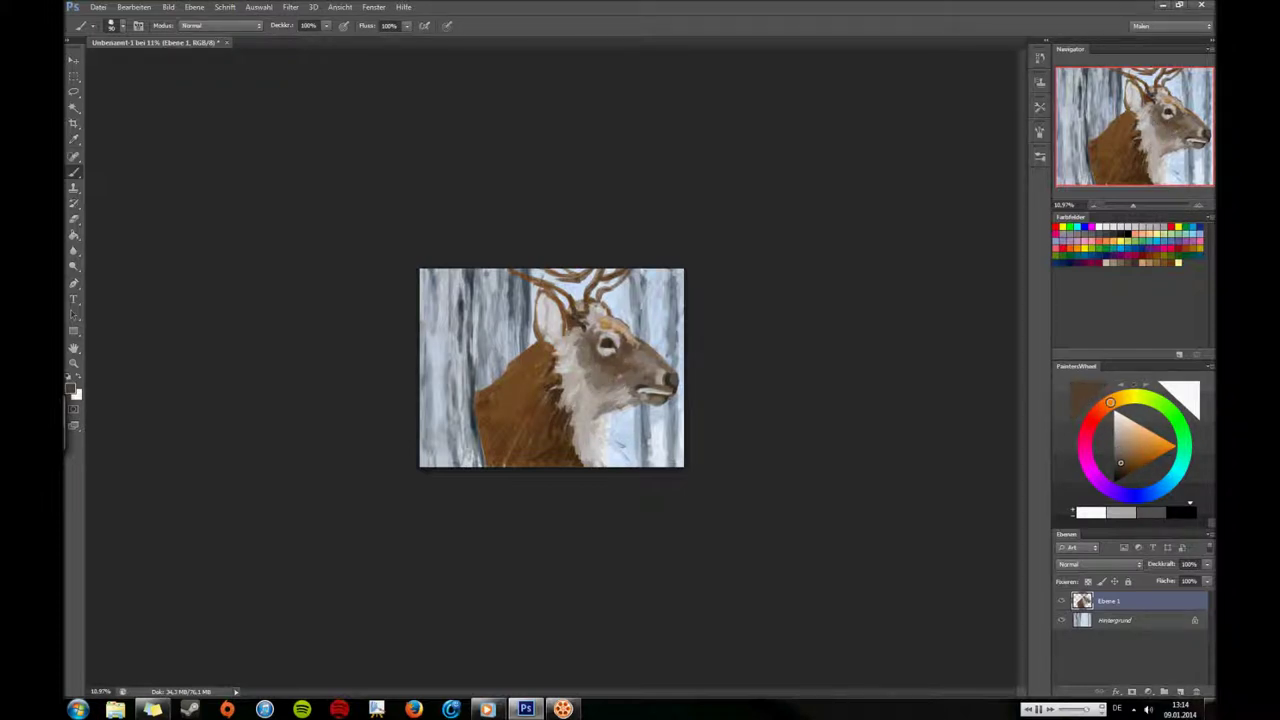
pyautogui.keyDown('alt'); pyautogui.click(638, 352); pyautogui.keyUp('alt')
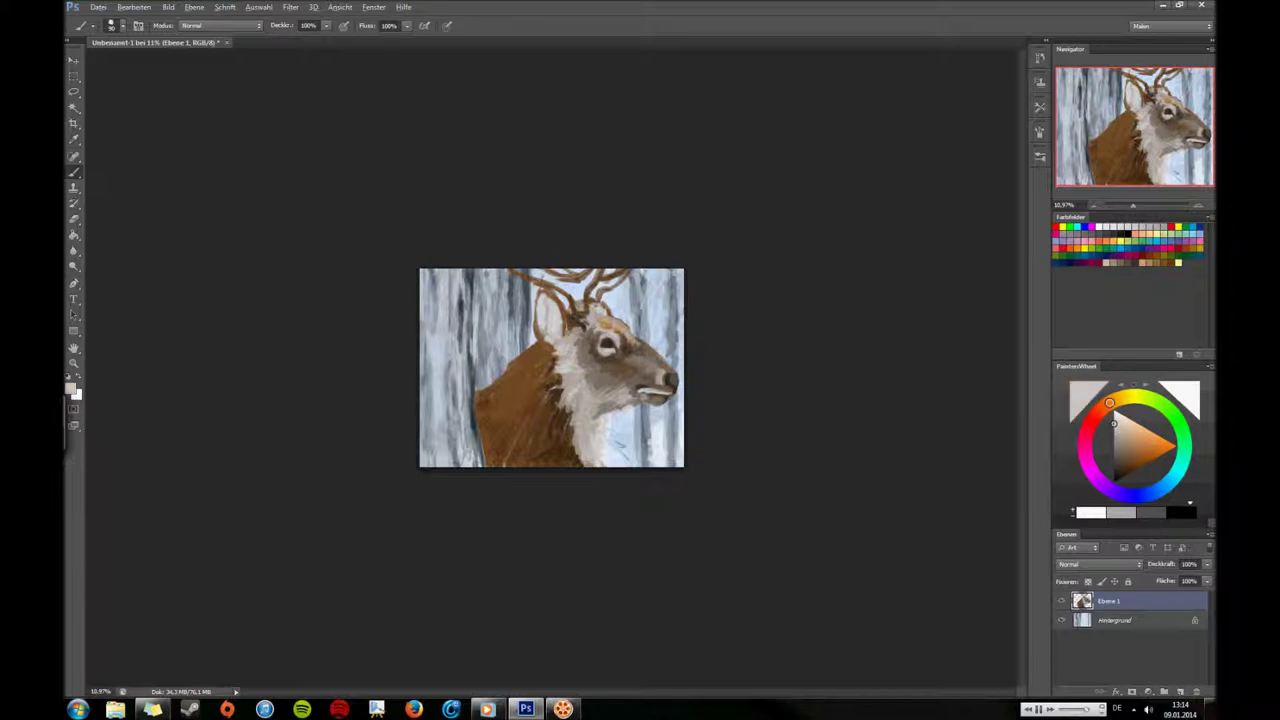
# Step: Darken the antlers with dark brown strokes
pyautogui.keyDown('alt'); pyautogui.click(579, 300); pyautogui.keyUp('alt')
pyautogui.moveTo(590, 270)
pyautogui.mouseDown()
pyautogui.moveTo(555, 310)
pyautogui.moveTo(570, 270)
pyautogui.moveTo(578, 310)
pyautogui.mouseUp()
pyautogui.keyDown('alt'); pyautogui.click(580, 300); pyautogui.keyUp('alt')
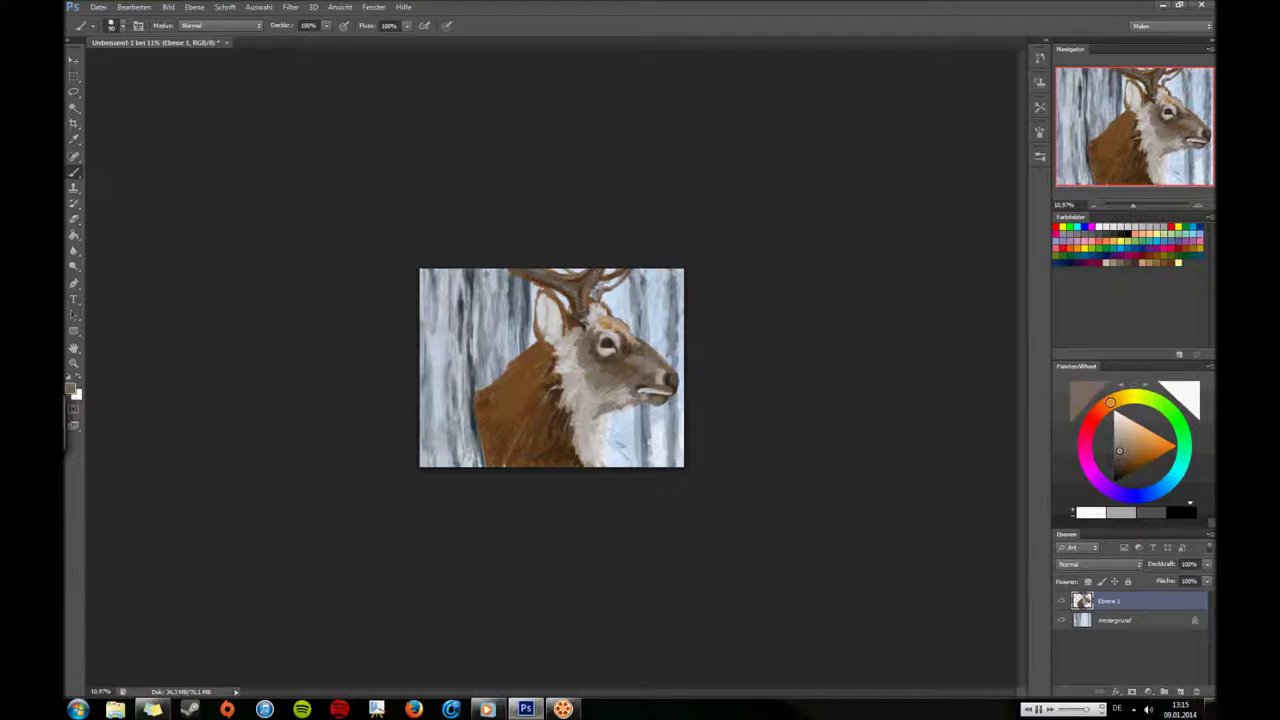
pyautogui.keyDown('alt'); pyautogui.click(600, 290); pyautogui.keyUp('alt')
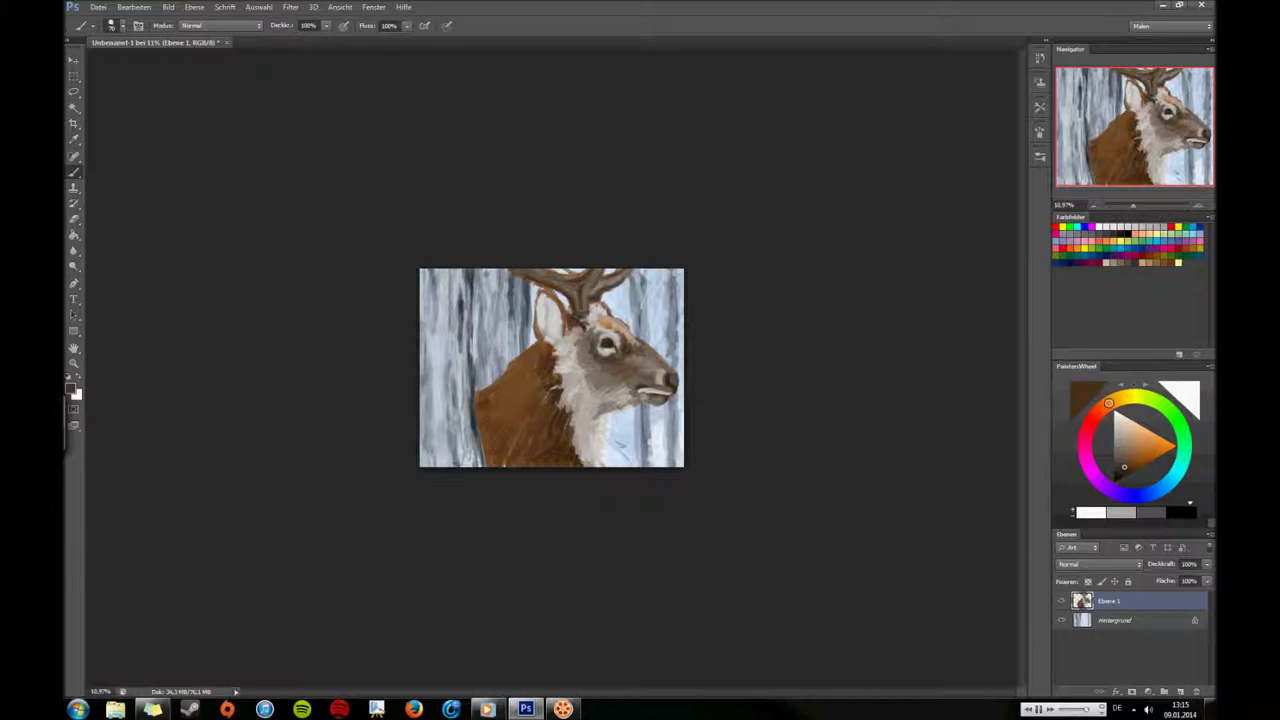
pyautogui.keyDown('alt'); pyautogui.click(553, 372); pyautogui.keyUp('alt')
# Step: Work the fur in mid browns, greyish tan, orange-brown and dark brown shading
pyautogui.keyDown('alt'); pyautogui.click(548, 440); pyautogui.keyUp('alt')
pyautogui.keyDown('alt'); pyautogui.click(497, 413); pyautogui.keyUp('alt')
pyautogui.keyDown('alt'); pyautogui.click(509, 458); pyautogui.keyUp('alt')
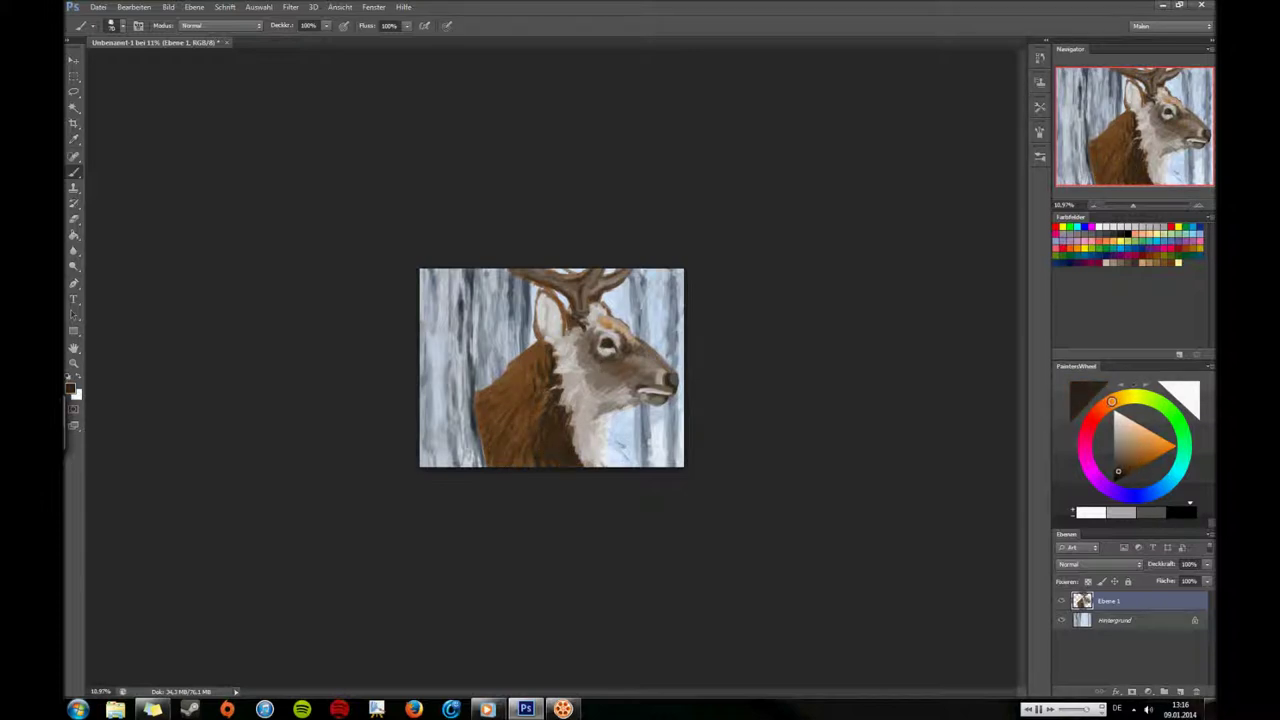
pyautogui.keyDown('alt'); pyautogui.click(577, 446); pyautogui.keyUp('alt')
pyautogui.click(1128, 464)
pyautogui.click(1141, 450)
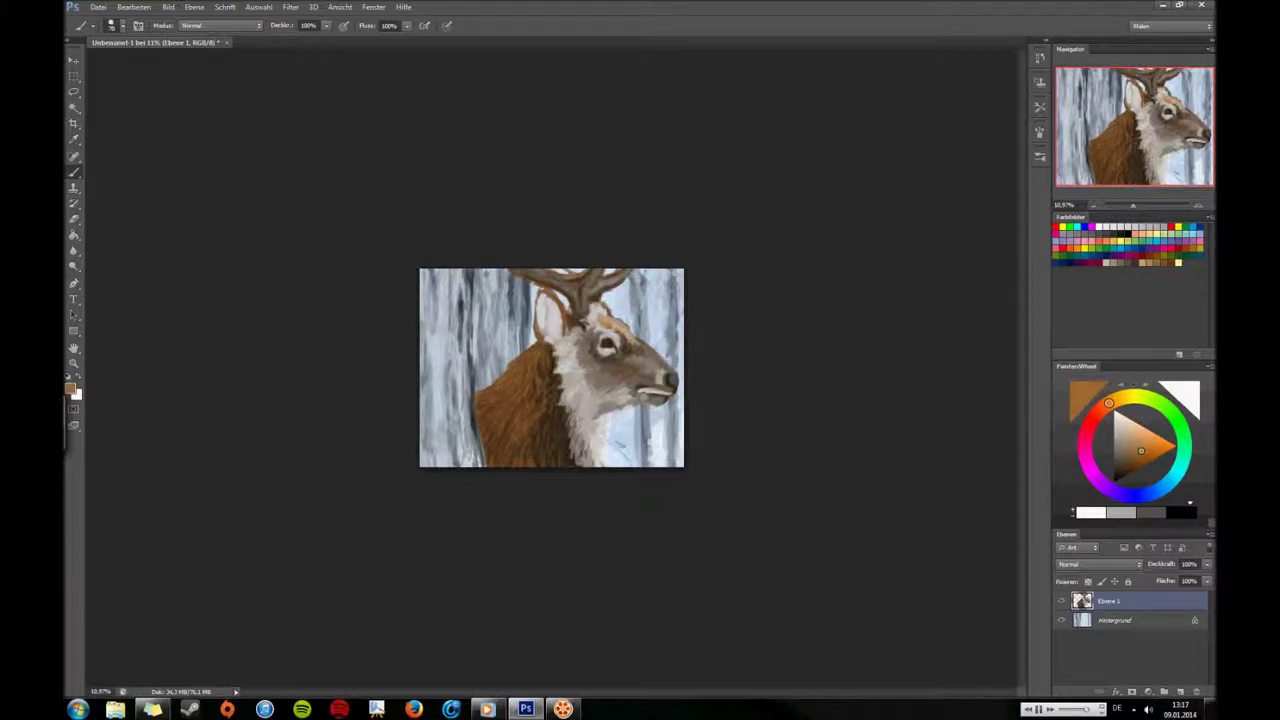
pyautogui.click(1117, 471)
# Step: Try pinkish-grey, near-white and blue tones, then settle on a sampled light greyish-brown
pyautogui.click(1117, 433)
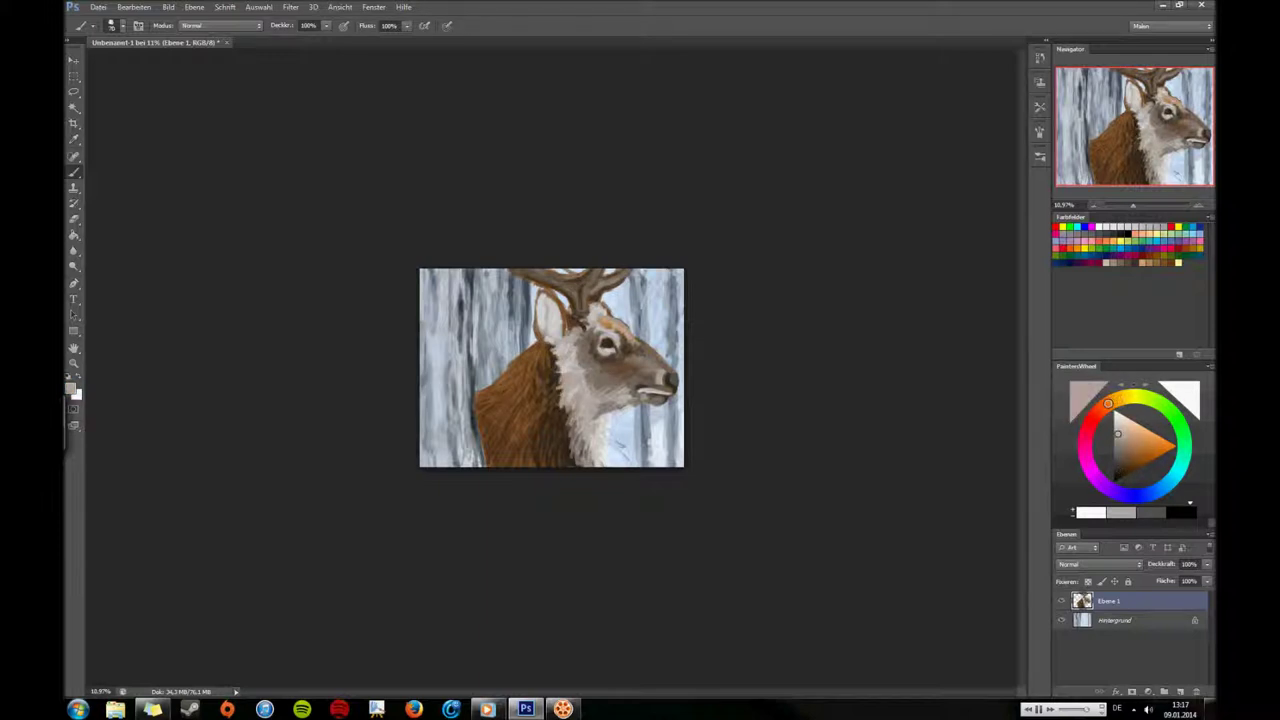
pyautogui.click(1114, 420)
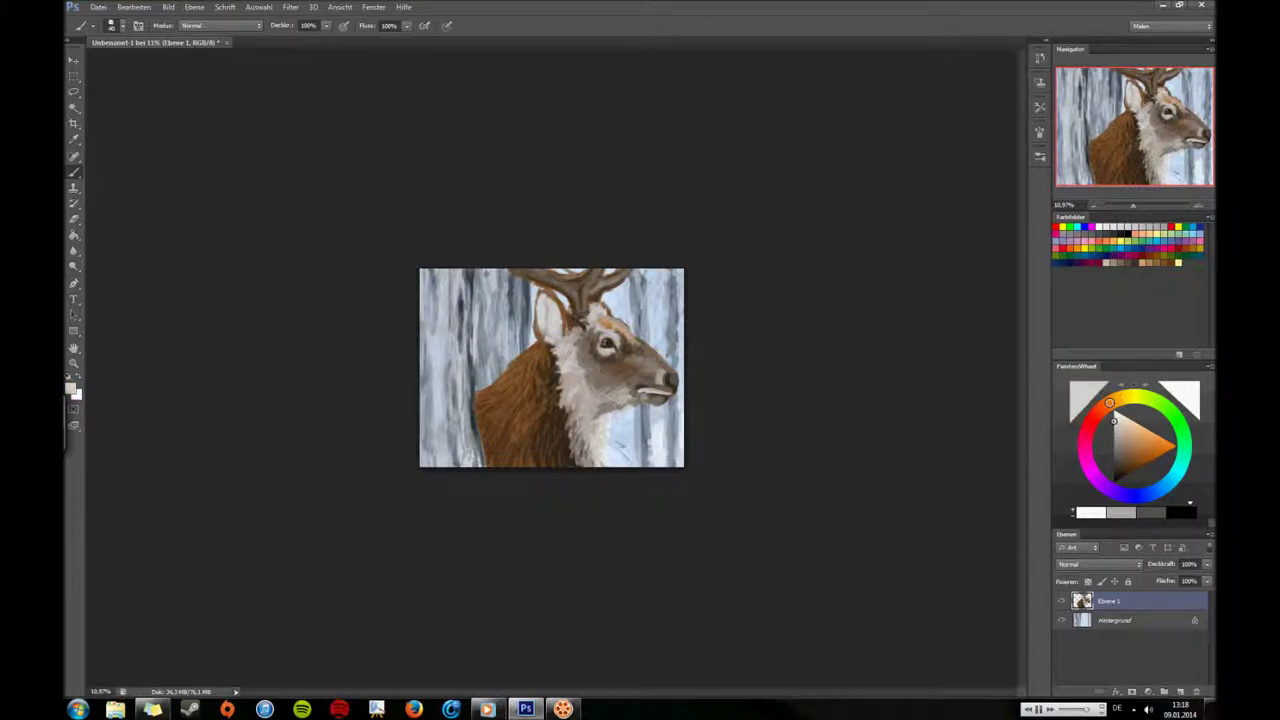
pyautogui.moveTo(1109, 403)
pyautogui.mouseDown()
pyautogui.moveTo(1158, 489)
pyautogui.moveTo(1111, 401)
pyautogui.mouseUp()
pyautogui.click(1117, 472)
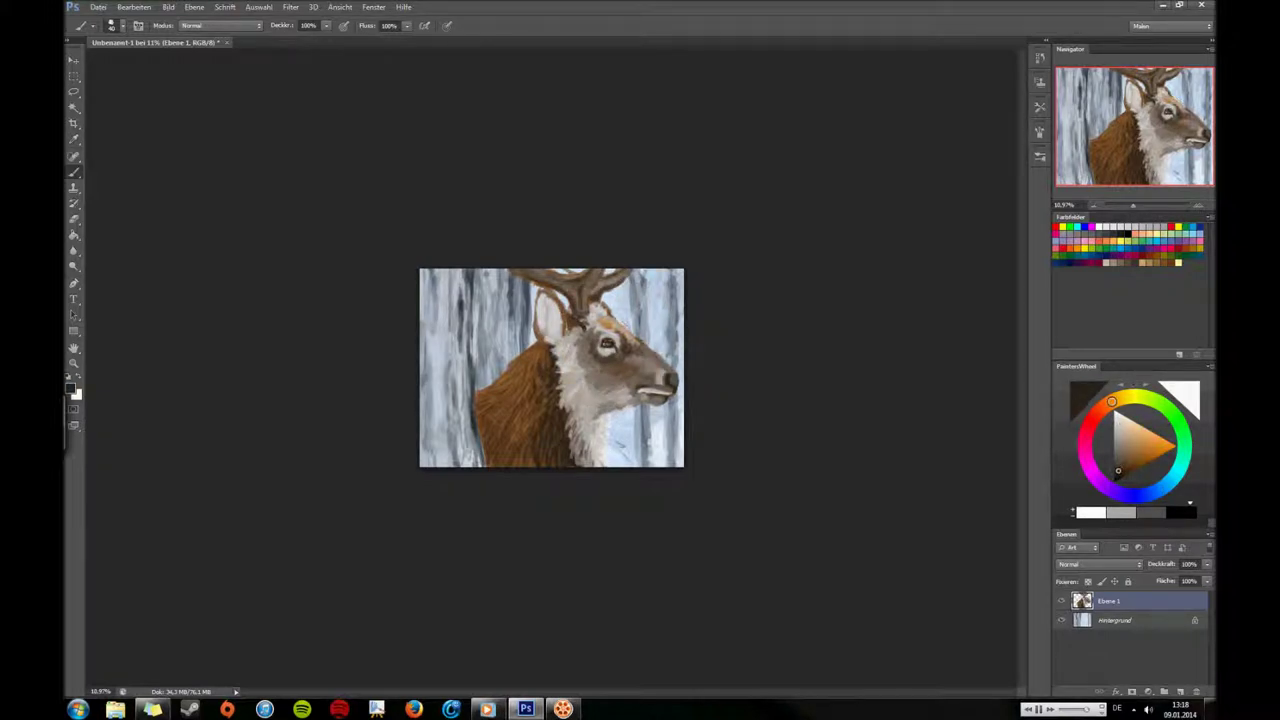
pyautogui.keyDown('alt'); pyautogui.click(614, 317); pyautogui.keyUp('alt')
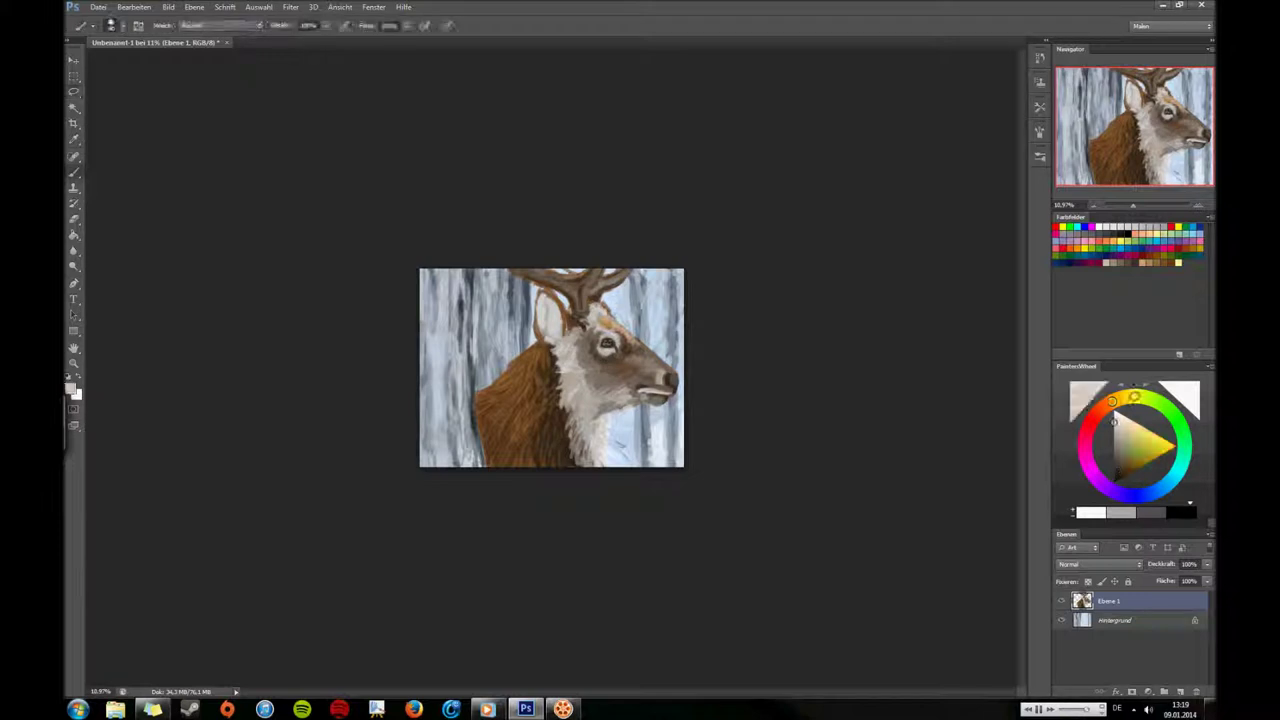
# Step: Sample the antler brown and try lighter grey-beige and dark brown highlight tones
pyautogui.middleClick(748, 294)
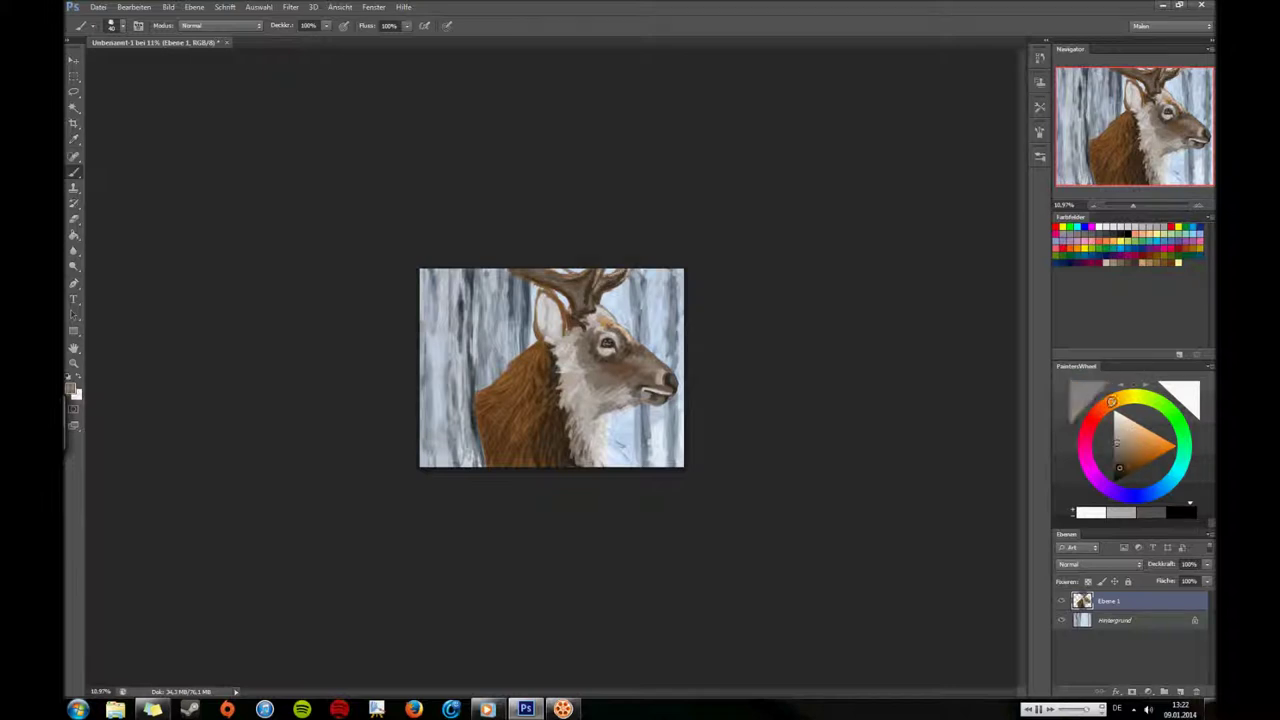
pyautogui.keyDown('alt'); pyautogui.click(574, 293); pyautogui.keyUp('alt')
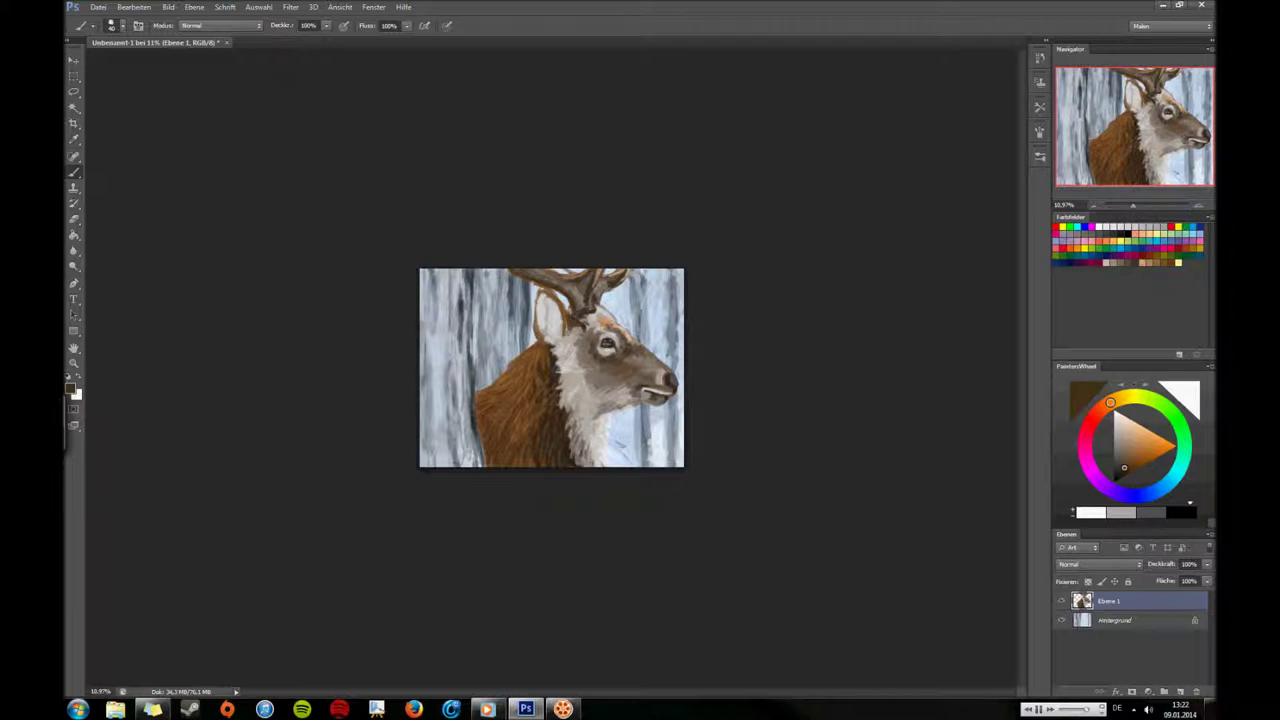
pyautogui.keyDown('alt'); pyautogui.click(574, 324); pyautogui.keyUp('alt')
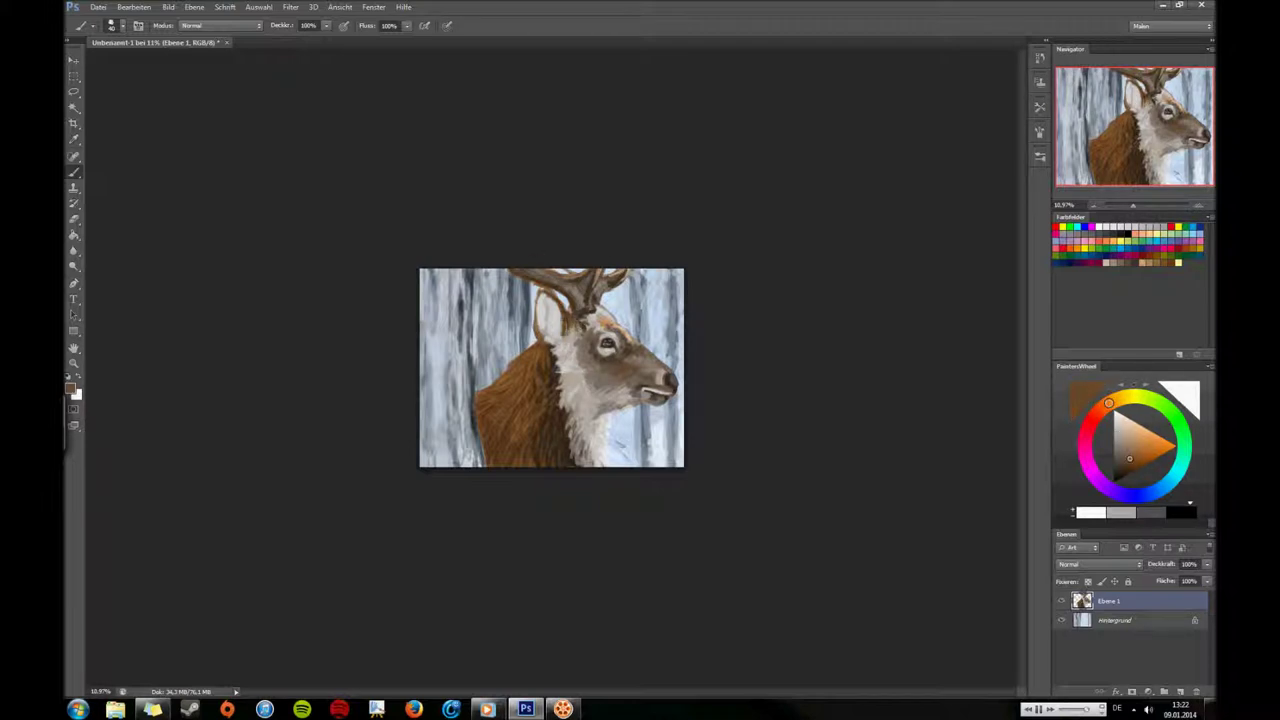
pyautogui.keyDown('alt'); pyautogui.click(545, 335); pyautogui.keyUp('alt')
pyautogui.keyDown('alt'); pyautogui.click(562, 342); pyautogui.keyUp('alt')
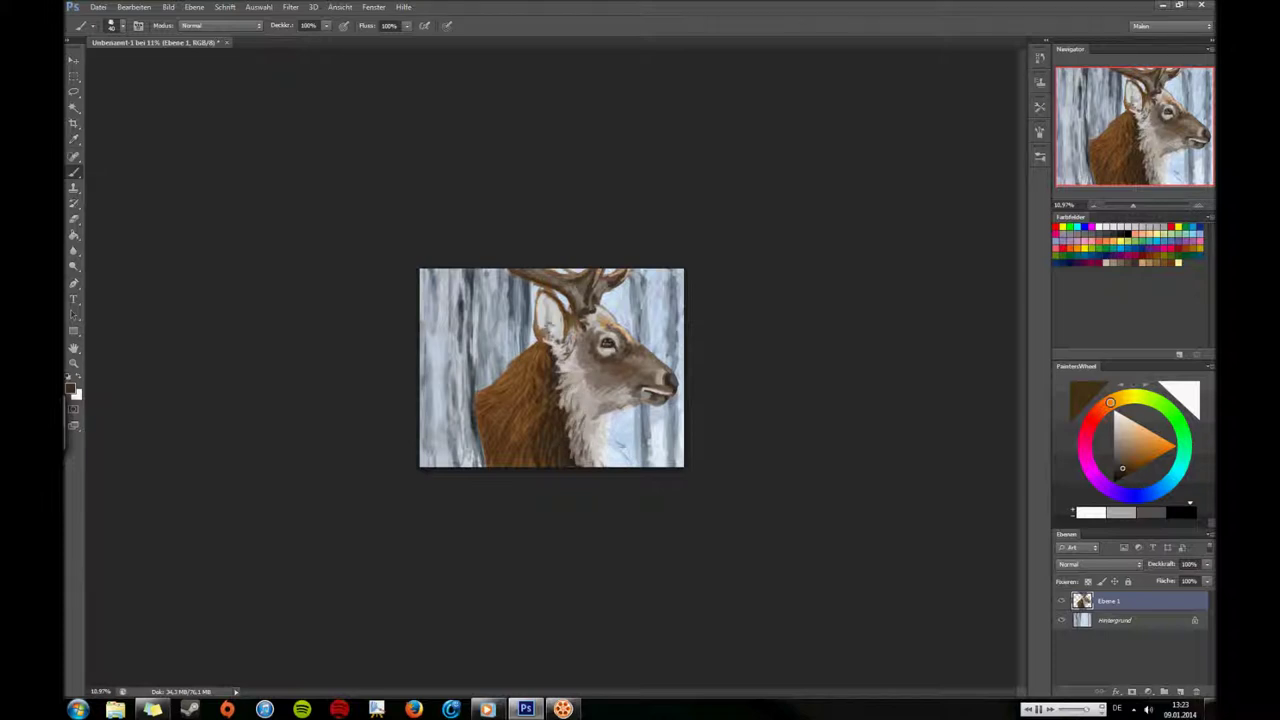
# Step: Lighten the colour to orange-brown, move to the background layer and sample the antler's dark brown
pyautogui.moveTo(1122, 468); pyautogui.dragTo(1136, 456)
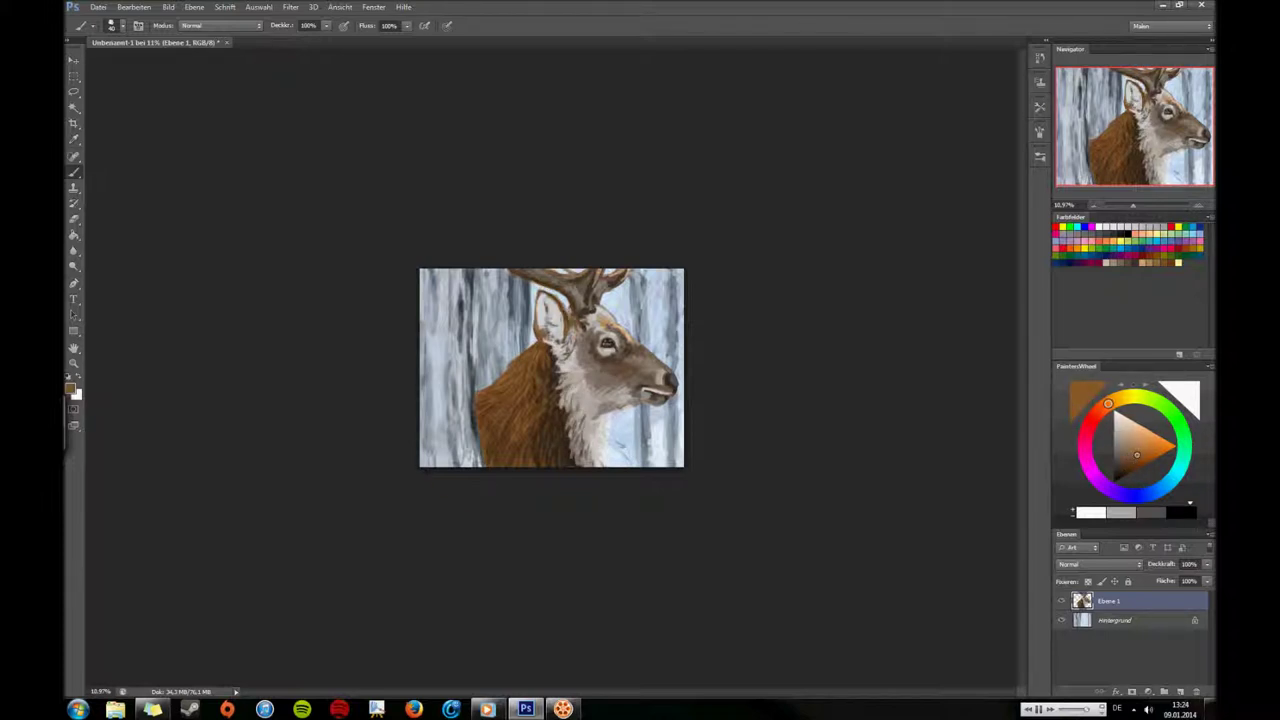
pyautogui.hotkey('alt', '[')
pyautogui.keyDown('alt'); pyautogui.click(570, 275); pyautogui.keyUp('alt')
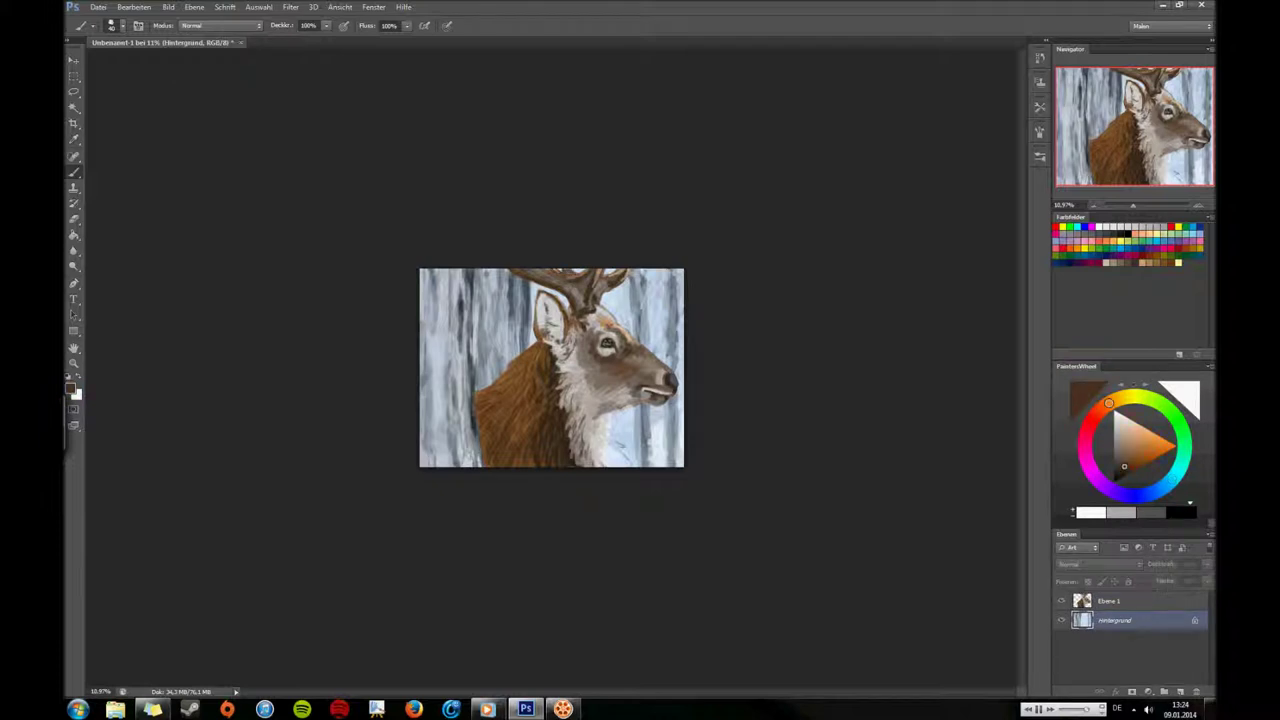
# Step: Back on Ebene 1, sample the antler brown, shift it greyer, and add a new snow layer
pyautogui.hotkey('alt', ']')
pyautogui.keyDown('alt'); pyautogui.click(575, 270); pyautogui.keyUp('alt')
pyautogui.keyDown('alt'); pyautogui.click(588, 290); pyautogui.keyUp('alt')
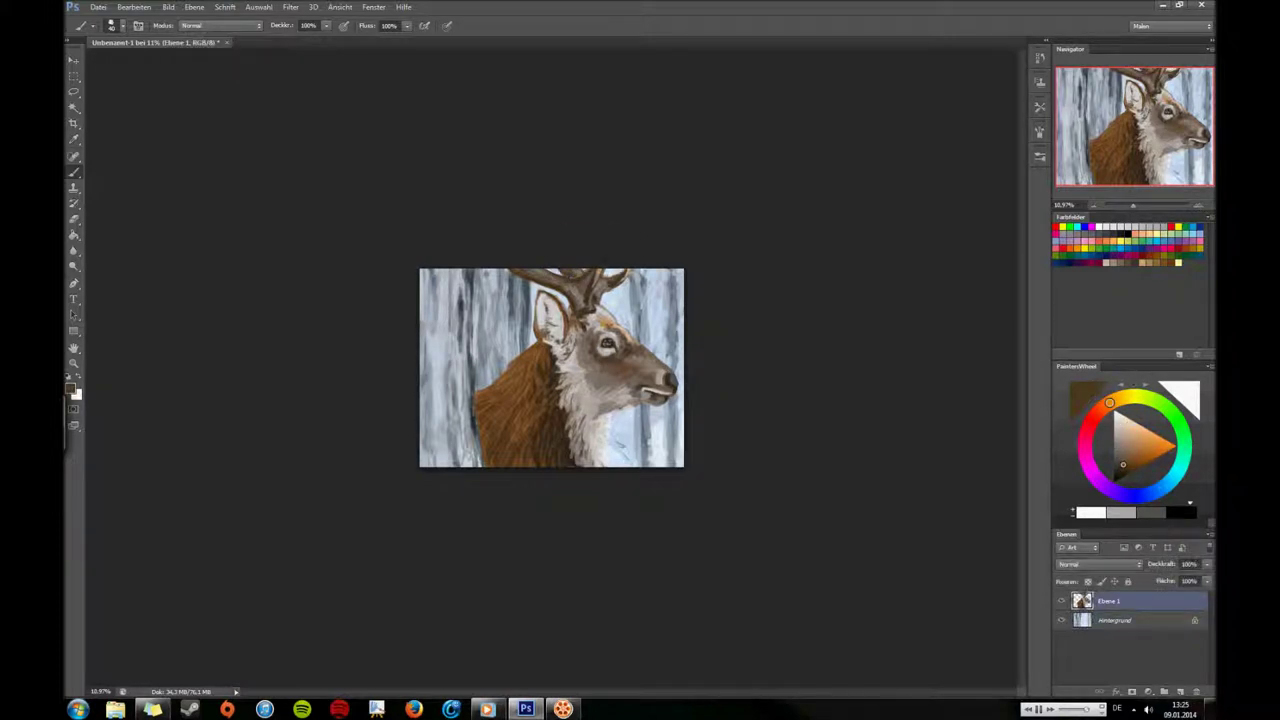
pyautogui.moveTo(1123, 464)
pyautogui.mouseDown()
pyautogui.moveTo(1116, 413)
pyautogui.moveTo(1091, 421)
pyautogui.mouseUp()
pyautogui.click(1181, 691)
# Step: In white, dust snow over the neck, chest, muzzle, above the eye and between the antlers
pyautogui.click(1110, 620)
pyautogui.click(1108, 600)
pyautogui.moveTo(538, 344)
pyautogui.mouseDown()
pyautogui.moveTo(514, 372)
pyautogui.moveTo(522, 406)
pyautogui.moveTo(534, 380)
pyautogui.mouseUp()
pyautogui.moveTo(552, 418); pyautogui.dragTo(546, 440)
pyautogui.moveTo(577, 427); pyautogui.dragTo(566, 441)
pyautogui.moveTo(648, 350)
pyautogui.mouseDown()
pyautogui.moveTo(666, 360)
pyautogui.moveTo(648, 358)
pyautogui.mouseUp()
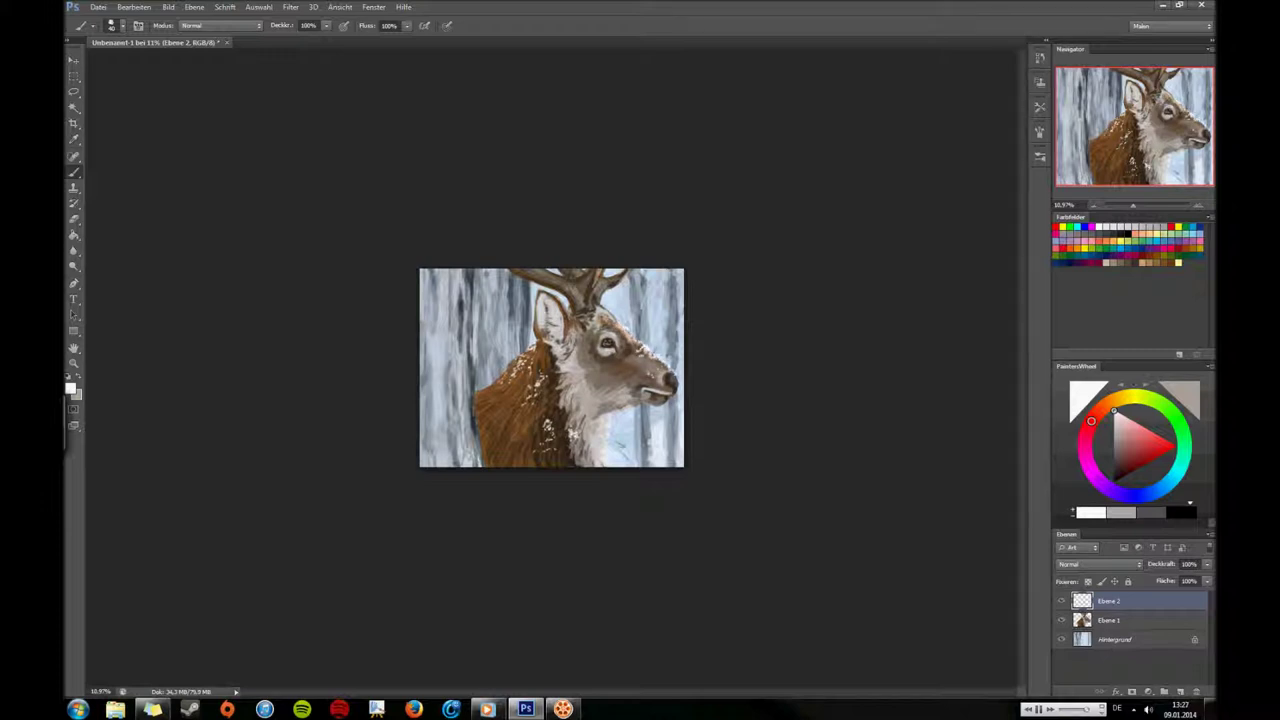
pyautogui.moveTo(596, 300); pyautogui.dragTo(610, 314)
pyautogui.moveTo(566, 276); pyautogui.dragTo(618, 274)
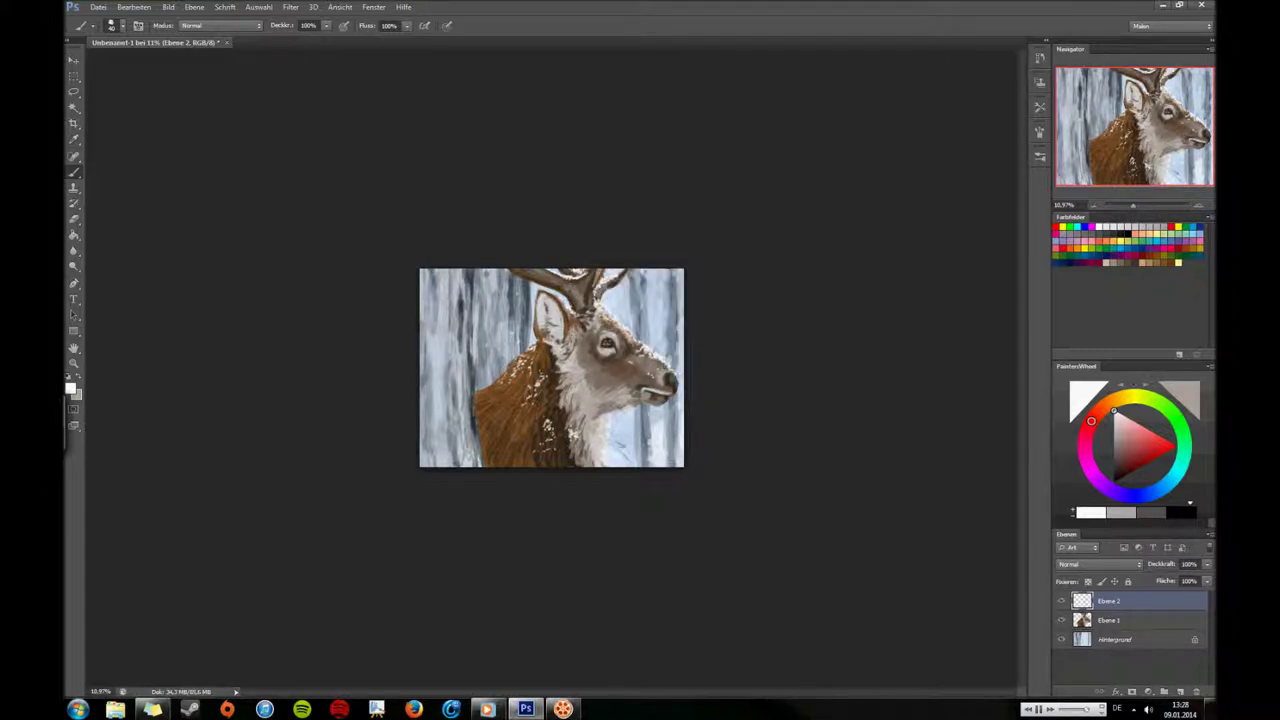
# Step: Add more snow flecks to the lower chest and neck, then return to the stag layer with a brown
pyautogui.moveTo(484, 440); pyautogui.dragTo(488, 418)
pyautogui.moveTo(502, 414); pyautogui.dragTo(504, 398)
pyautogui.moveTo(514, 372)
pyautogui.mouseDown()
pyautogui.moveTo(540, 338)
pyautogui.moveTo(554, 364)
pyautogui.mouseUp()
pyautogui.moveTo(566, 436); pyautogui.dragTo(574, 418)
pyautogui.moveTo(564, 442); pyautogui.dragTo(574, 426)
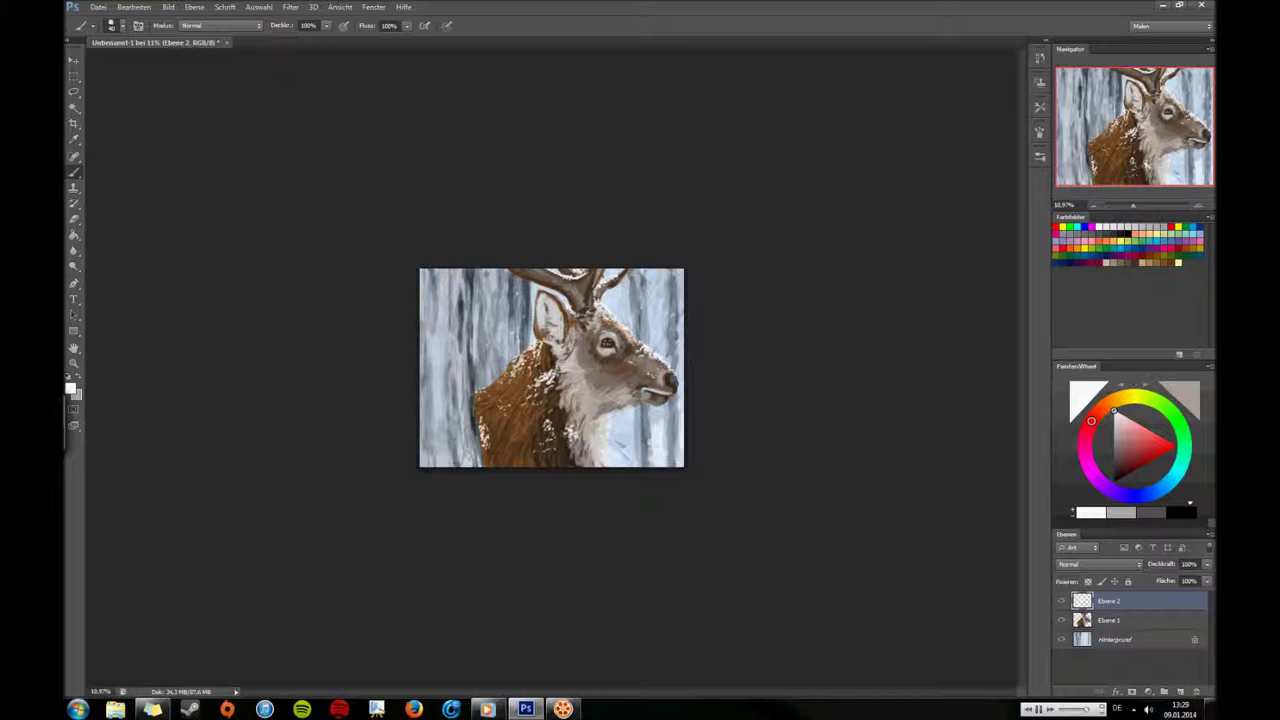
pyautogui.keyDown('alt'); pyautogui.click(500, 405); pyautogui.keyUp('alt')
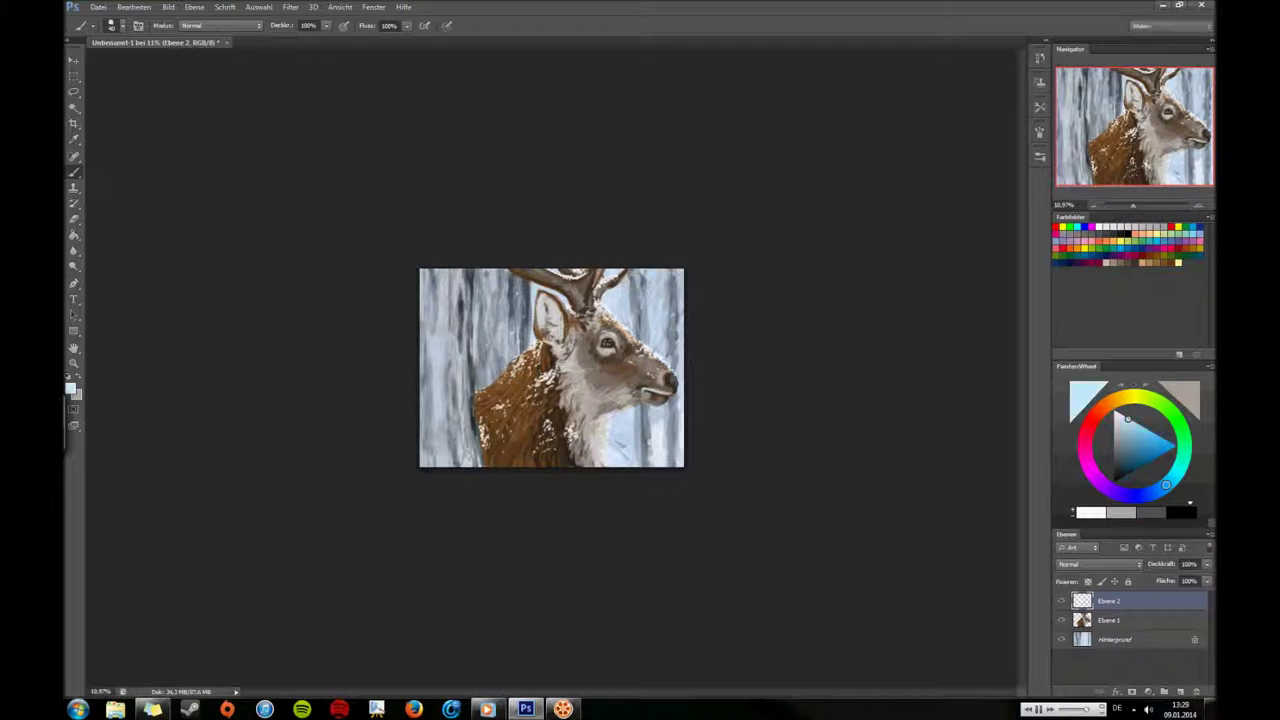
pyautogui.hotkey('alt', '[')
pyautogui.keyDown('alt'); pyautogui.click(510, 420); pyautogui.keyUp('alt')
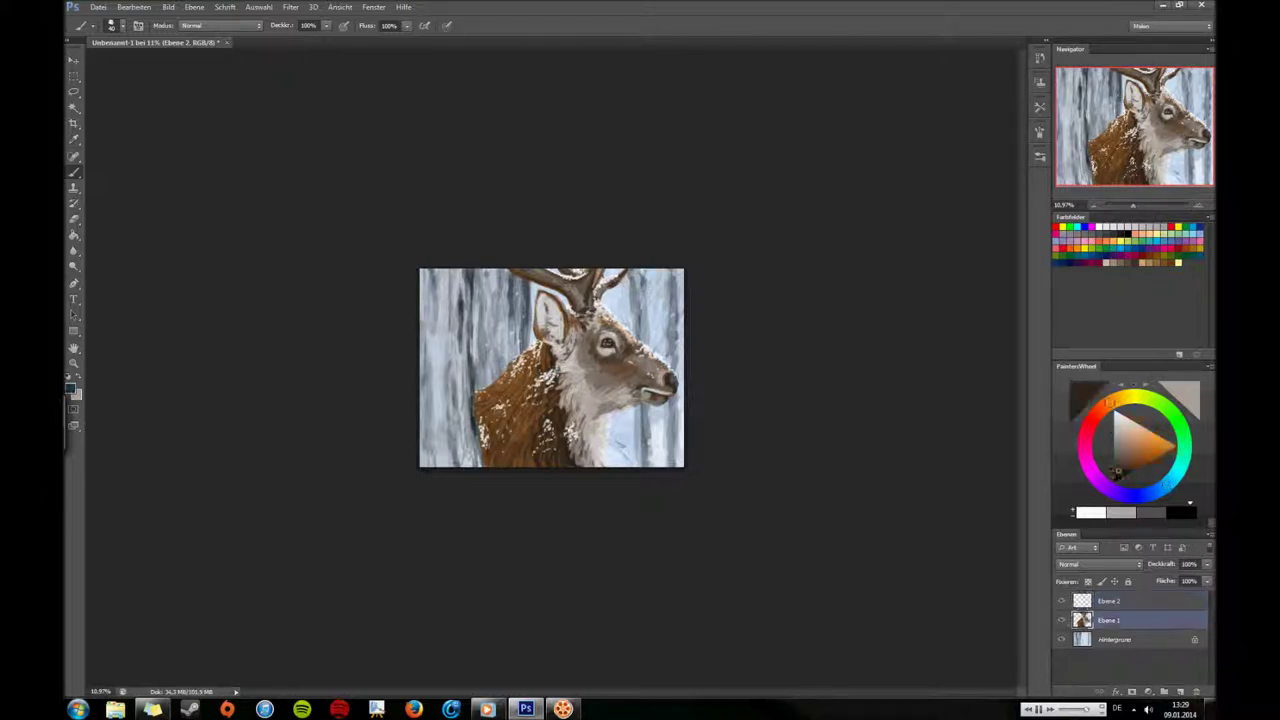
# Step: Sample light greys and dark fur browns from the stag, ending on a warm light brown
pyautogui.keyDown('alt'); pyautogui.click(524, 460); pyautogui.keyUp('alt')
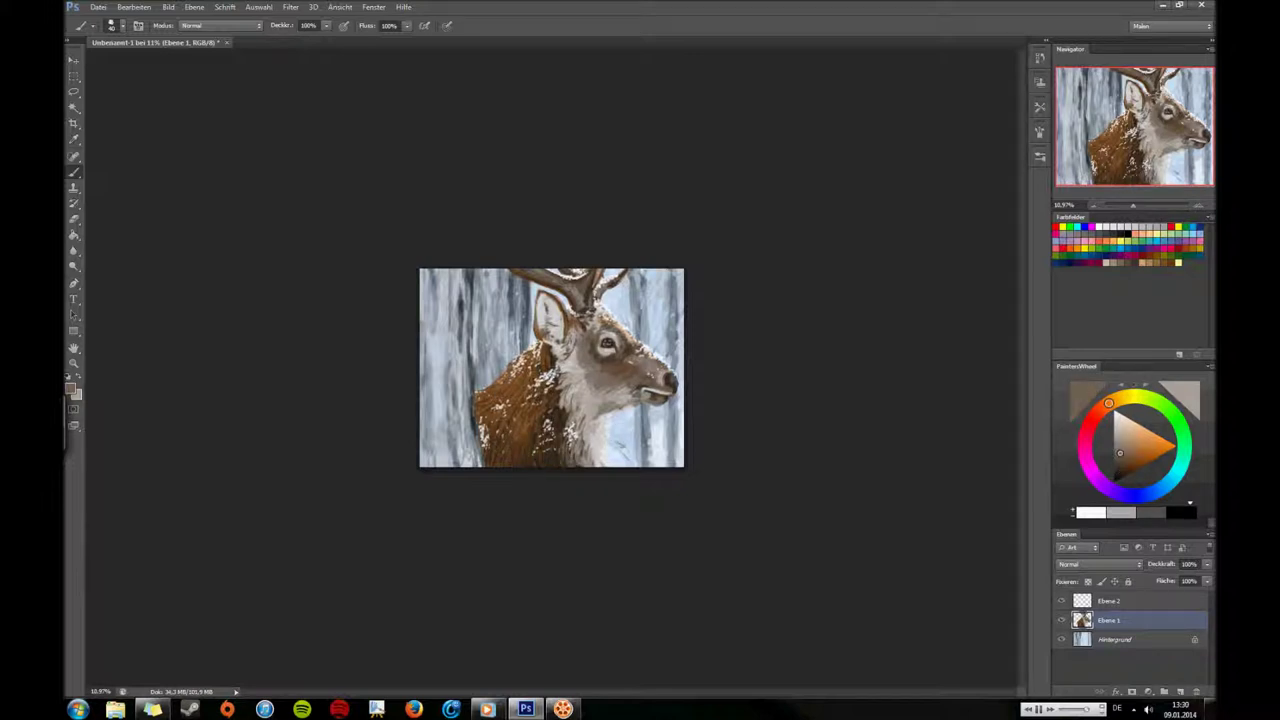
pyautogui.keyDown('alt'); pyautogui.click(560, 395); pyautogui.keyUp('alt')
pyautogui.keyDown('alt'); pyautogui.click(558, 405); pyautogui.keyUp('alt')
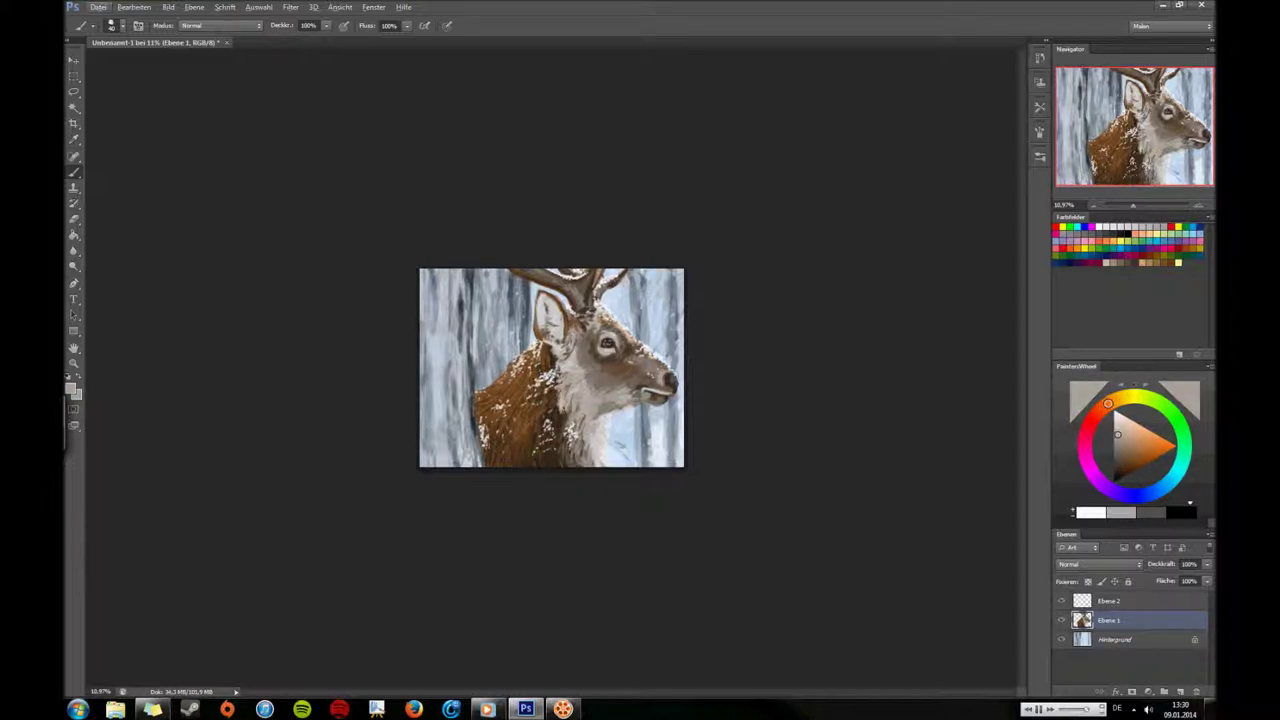
pyautogui.keyDown('alt'); pyautogui.click(558, 440); pyautogui.keyUp('alt')
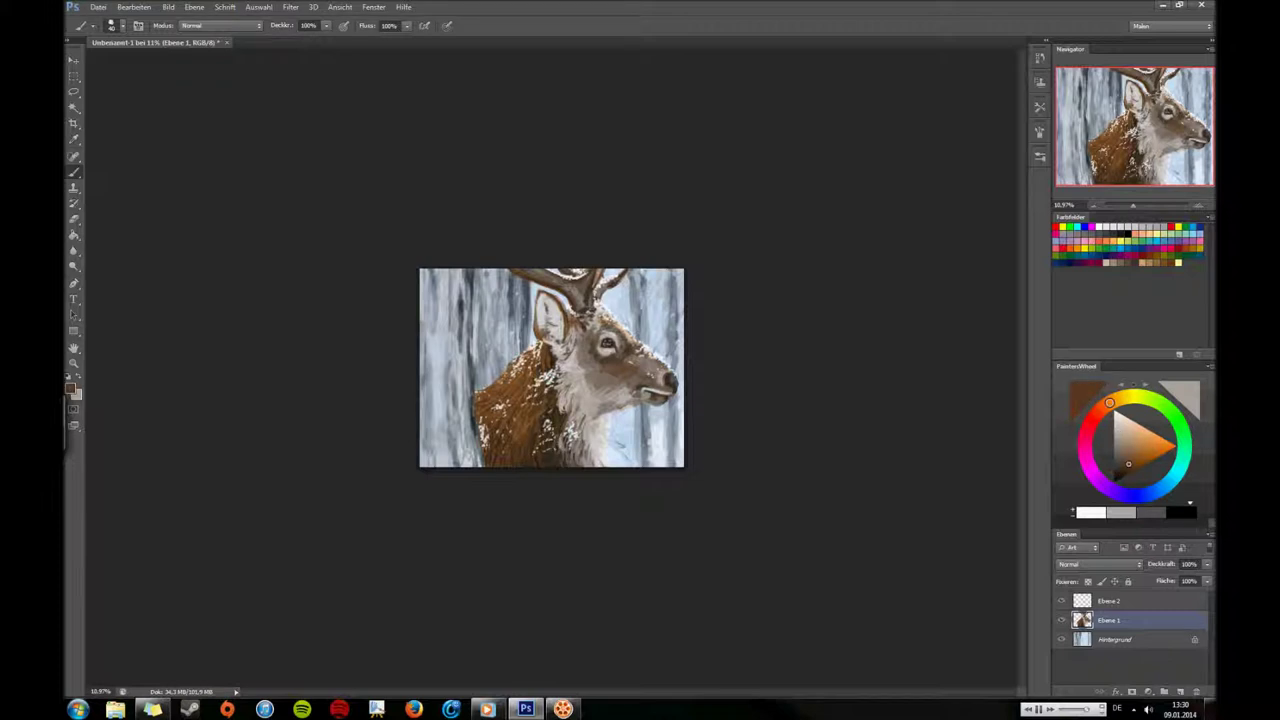
pyautogui.keyDown('alt'); pyautogui.click(562, 452); pyautogui.keyUp('alt')
pyautogui.keyDown('alt'); pyautogui.click(560, 400); pyautogui.keyUp('alt')
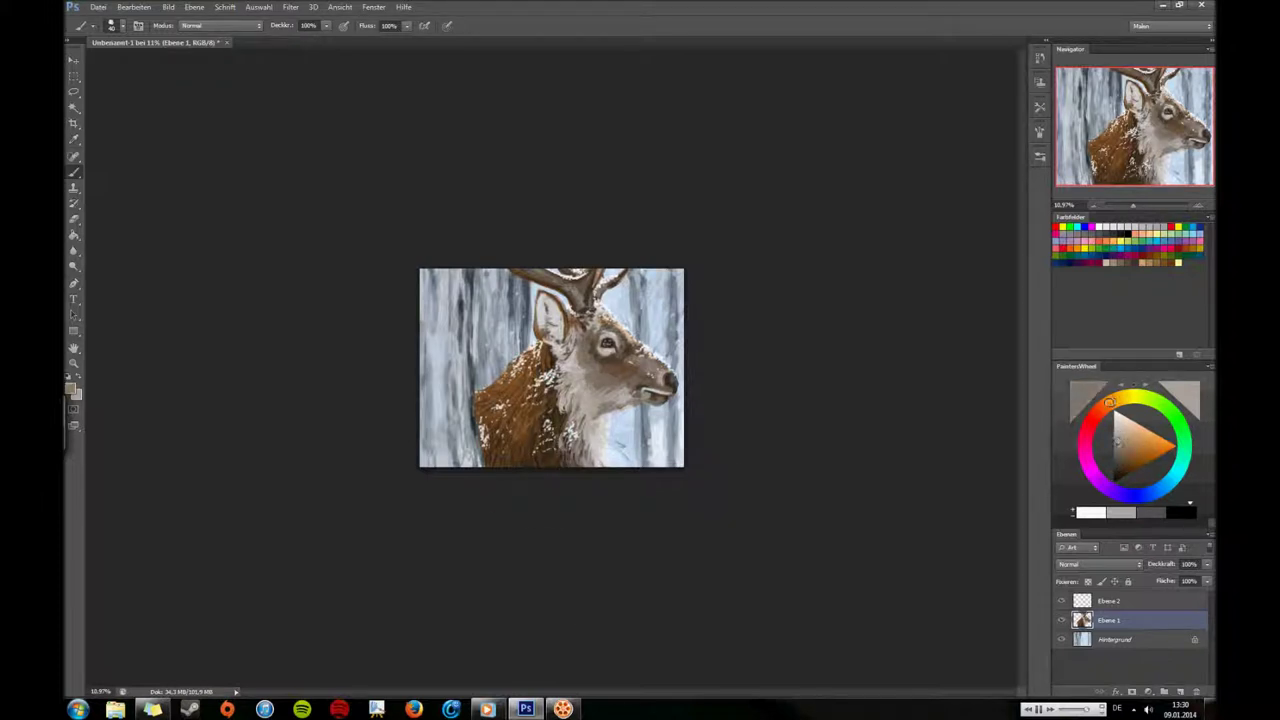
pyautogui.keyDown('alt'); pyautogui.click(578, 360); pyautogui.keyUp('alt')
pyautogui.keyDown('alt'); pyautogui.click(560, 400); pyautogui.keyUp('alt')
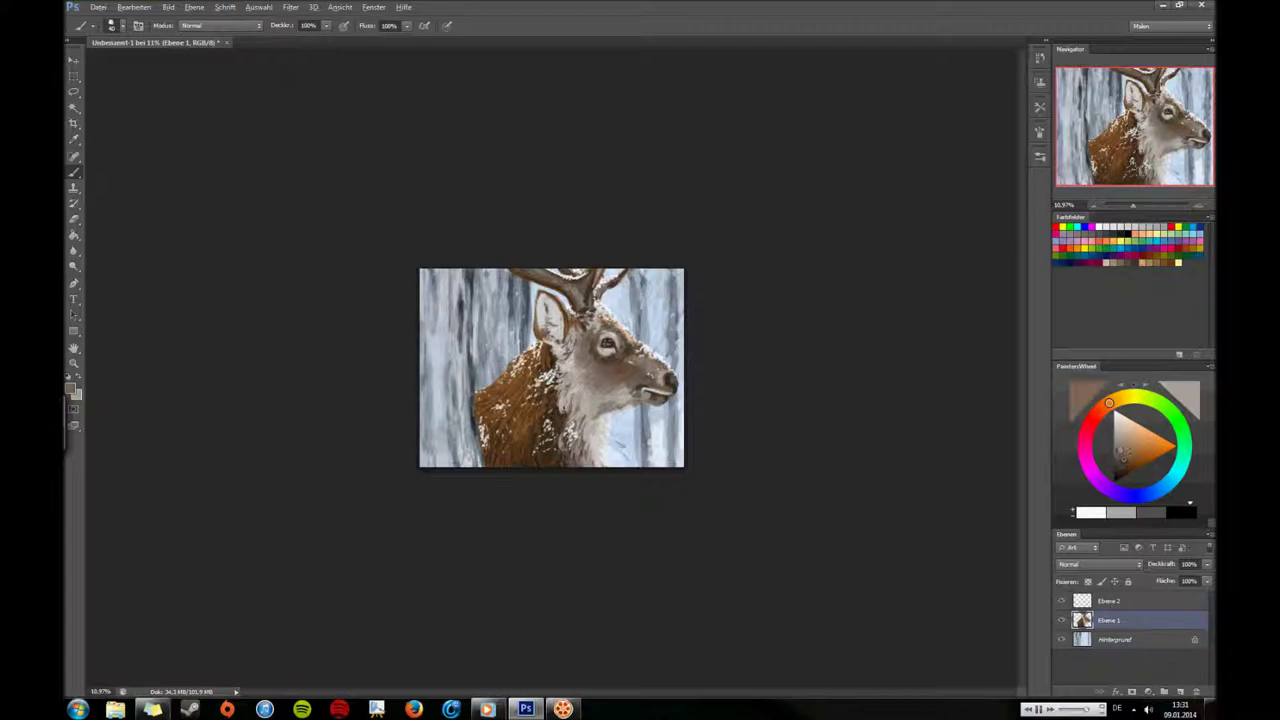